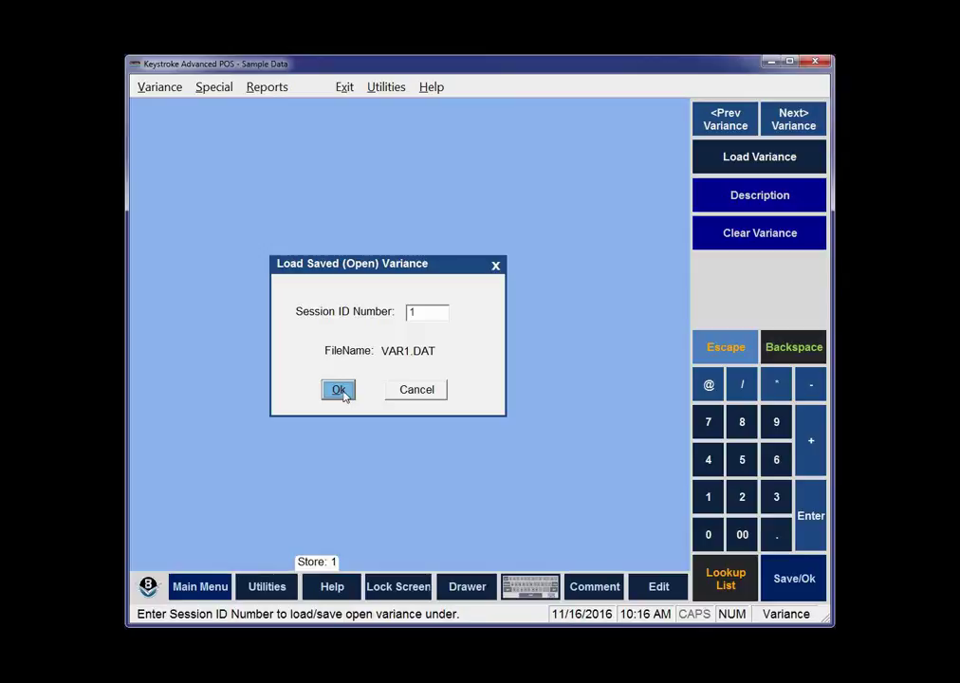
- Load the saved variance with session ID 1 and delete it as an unposted variance
click(340, 391)
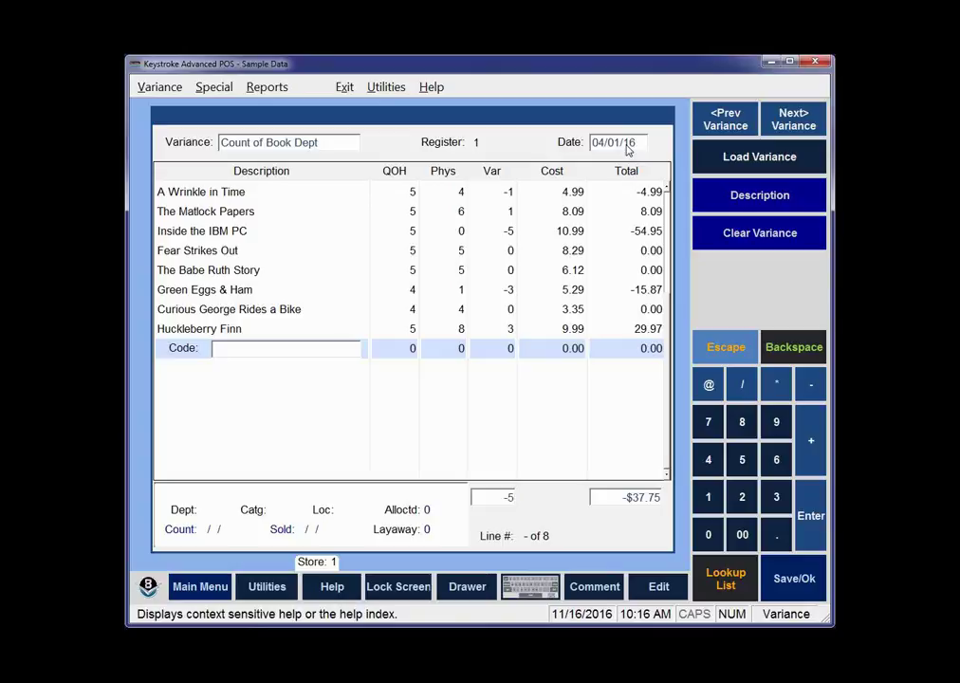
click(163, 89)
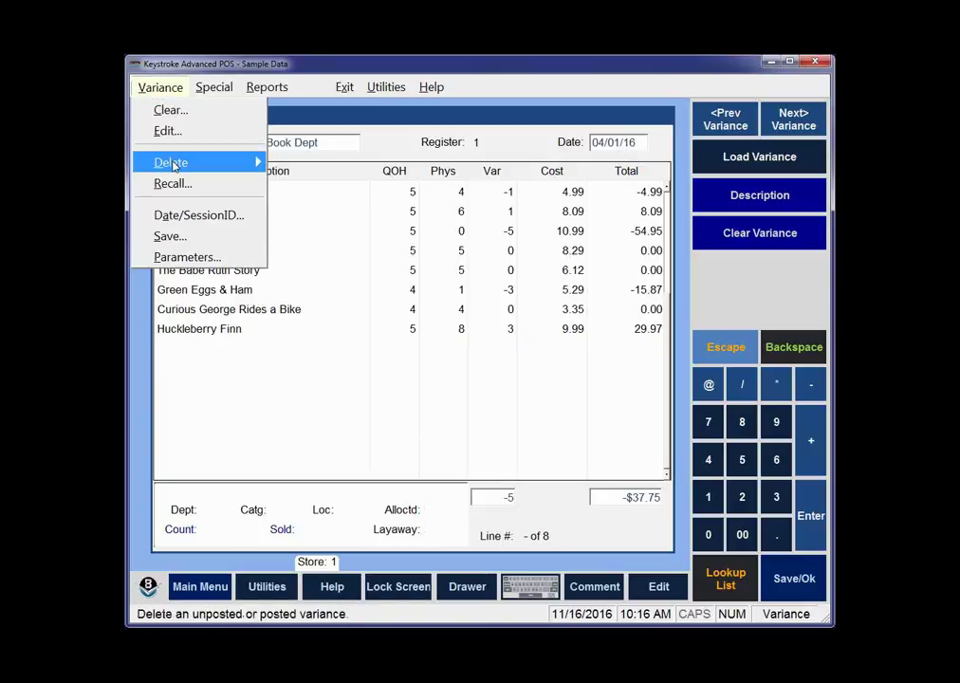
mouse_move(174, 166)
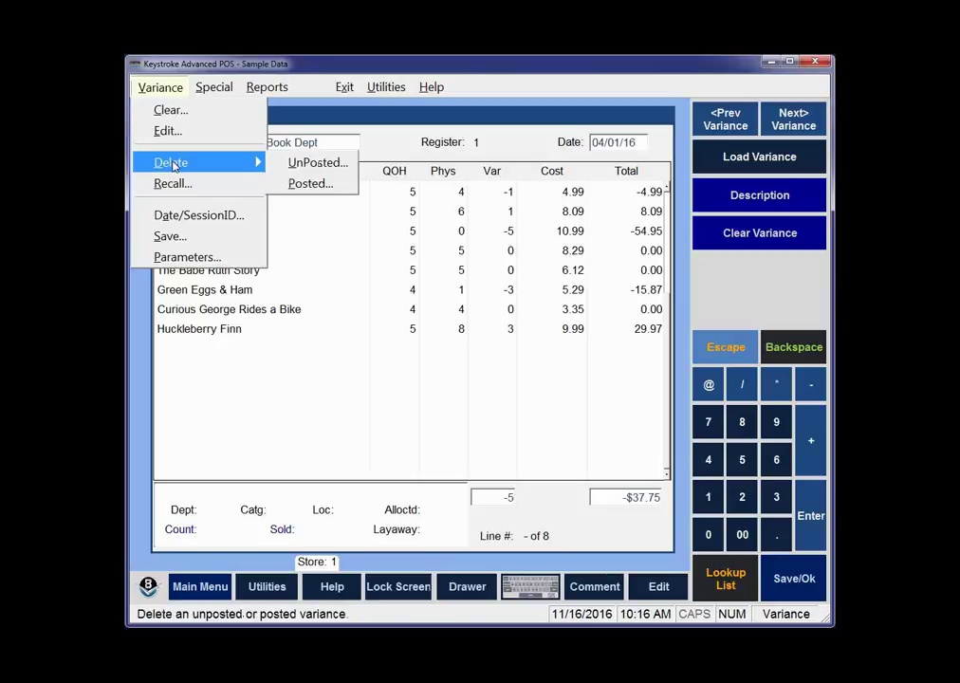
click(321, 165)
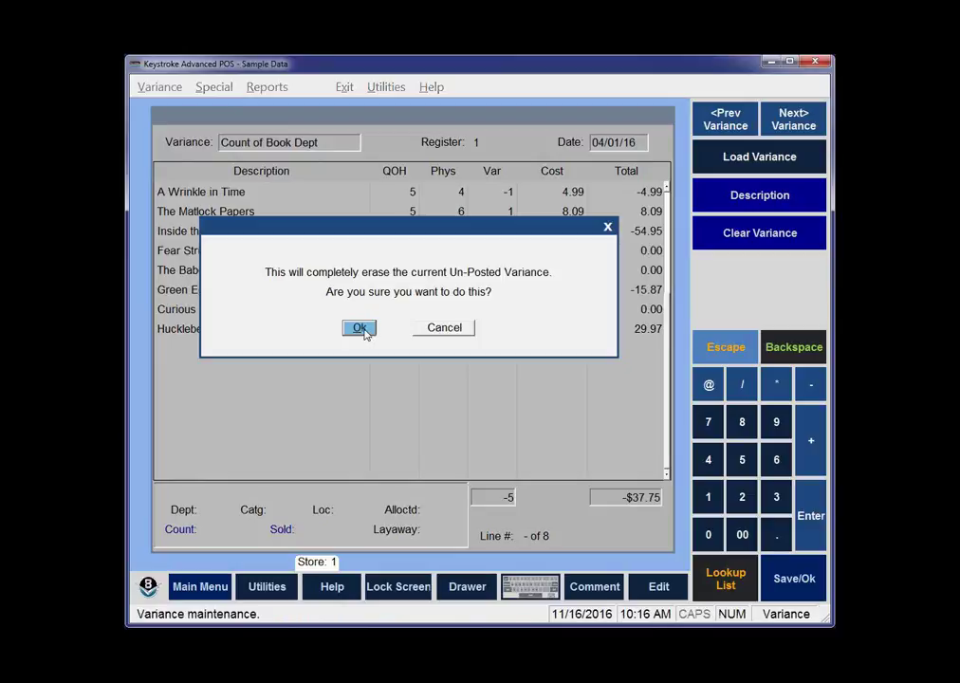
click(362, 330)
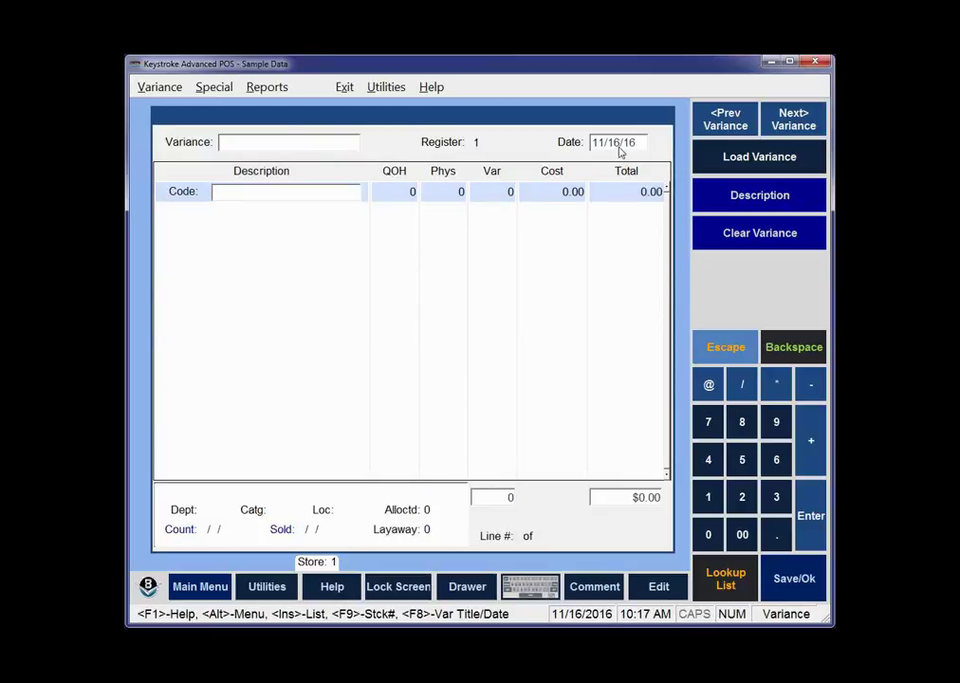
- Title the new variance "Full Inventory Count" and go to its first line item
click(288, 143)
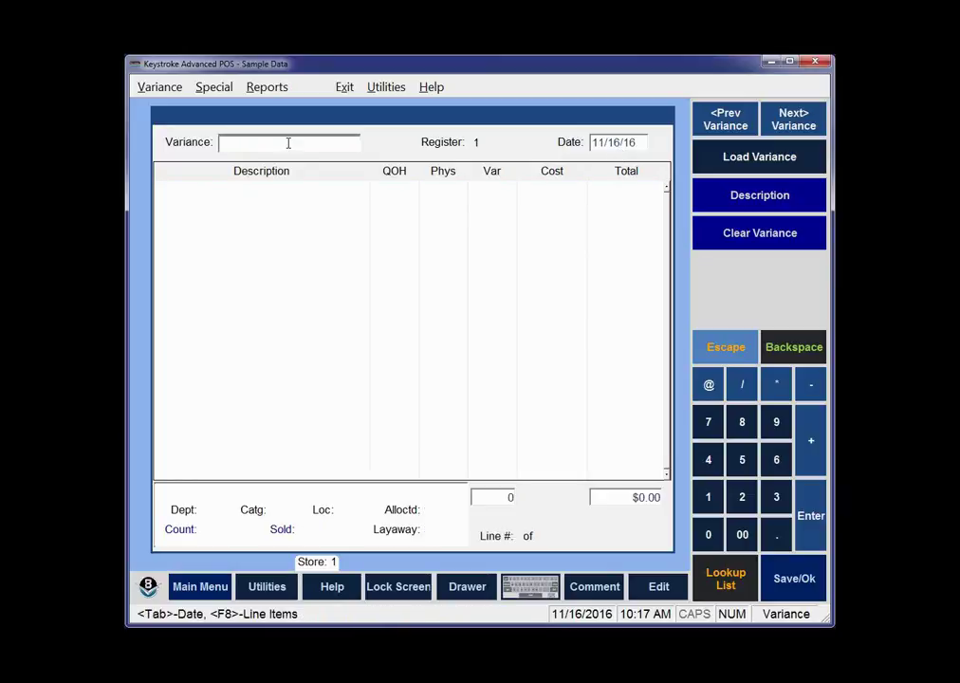
text(Full Inventory Count)
click(330, 196)
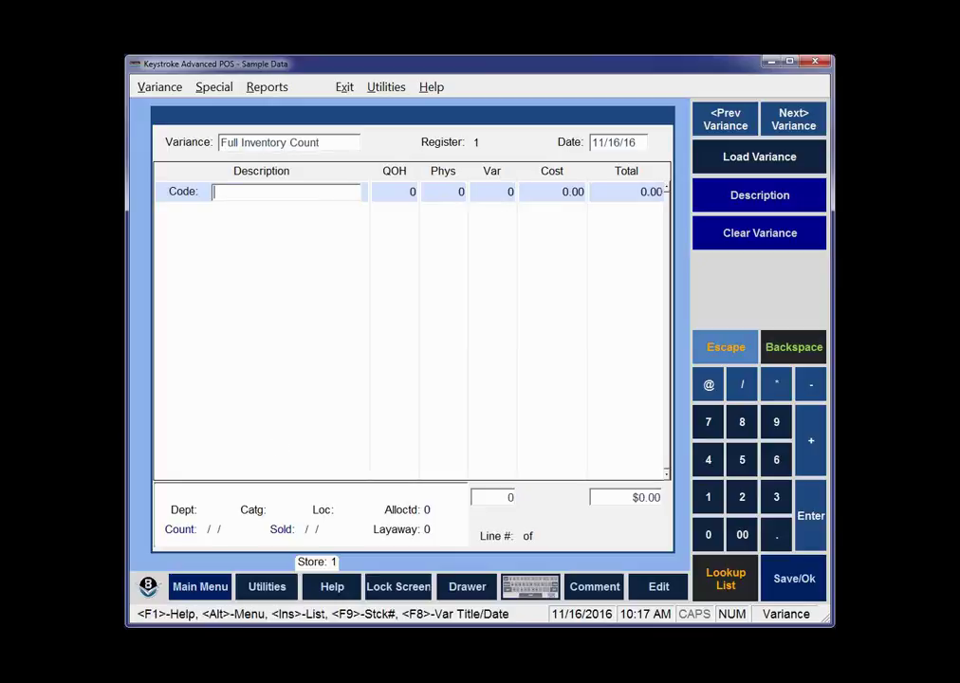
- Add product code 12 with a physical quantity of 155, and add product code 13 as the second line
text(12)
key(Return)
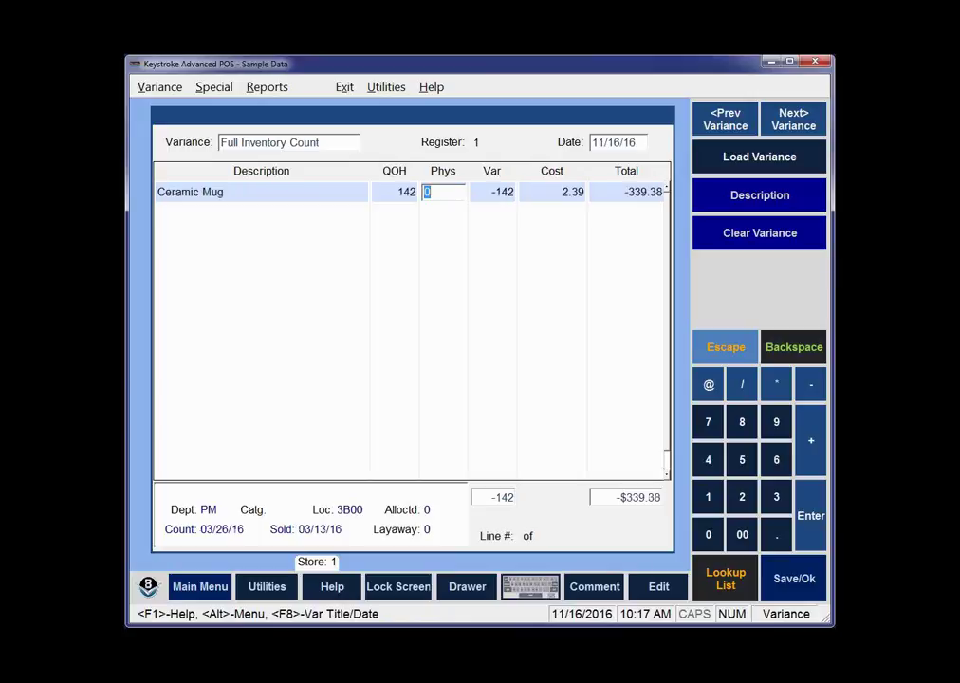
text(155)
key(Return)
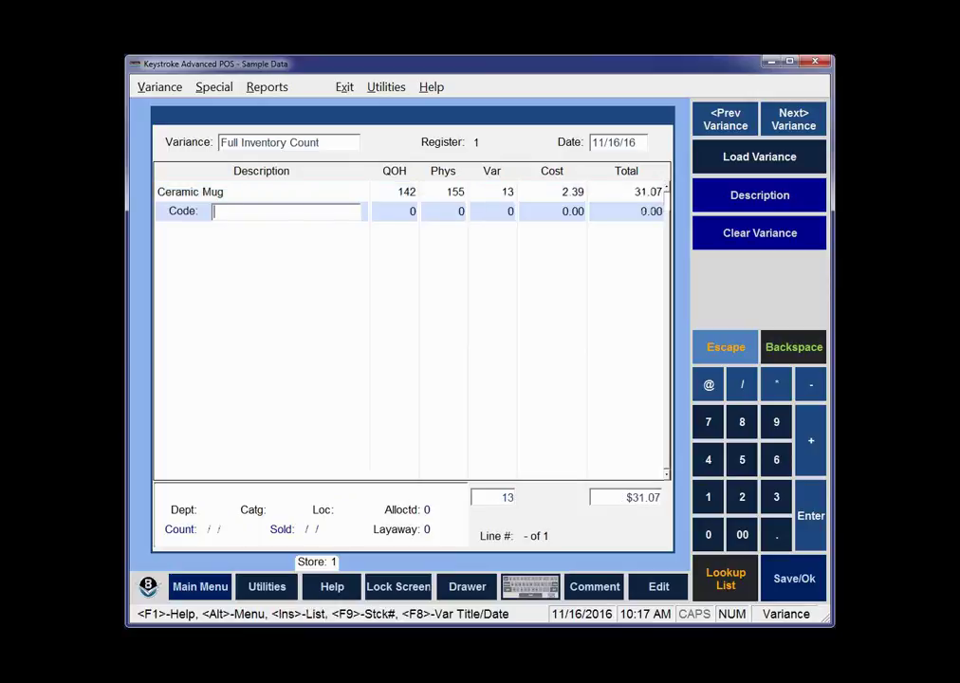
text(13)
key(Return)
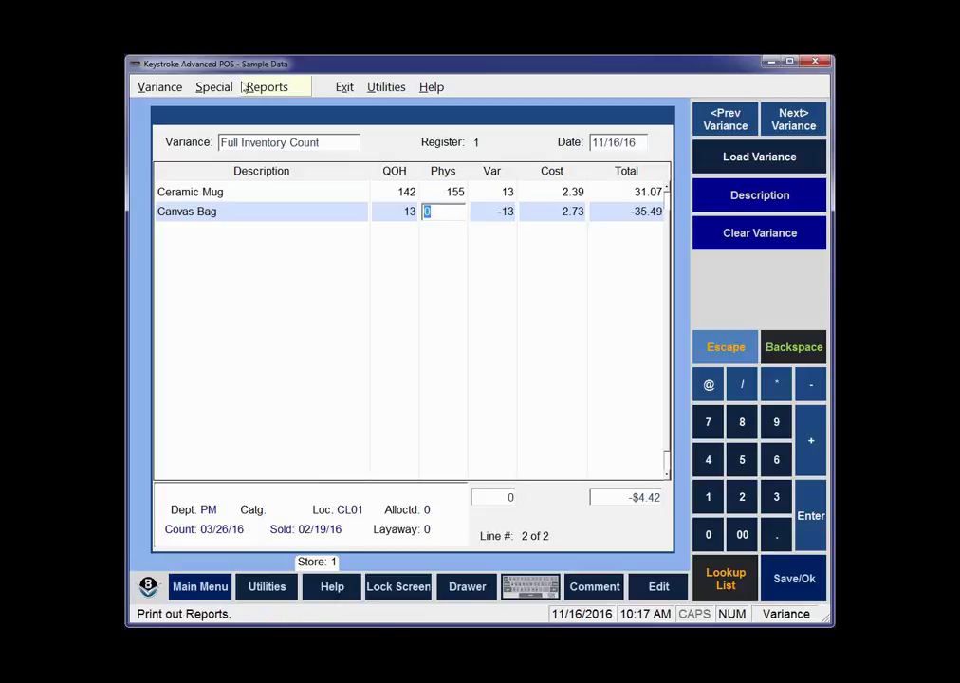
- Review the entry field and detail box choices in the variance parameters, keeping Product Code and Item Detail
click(161, 88)
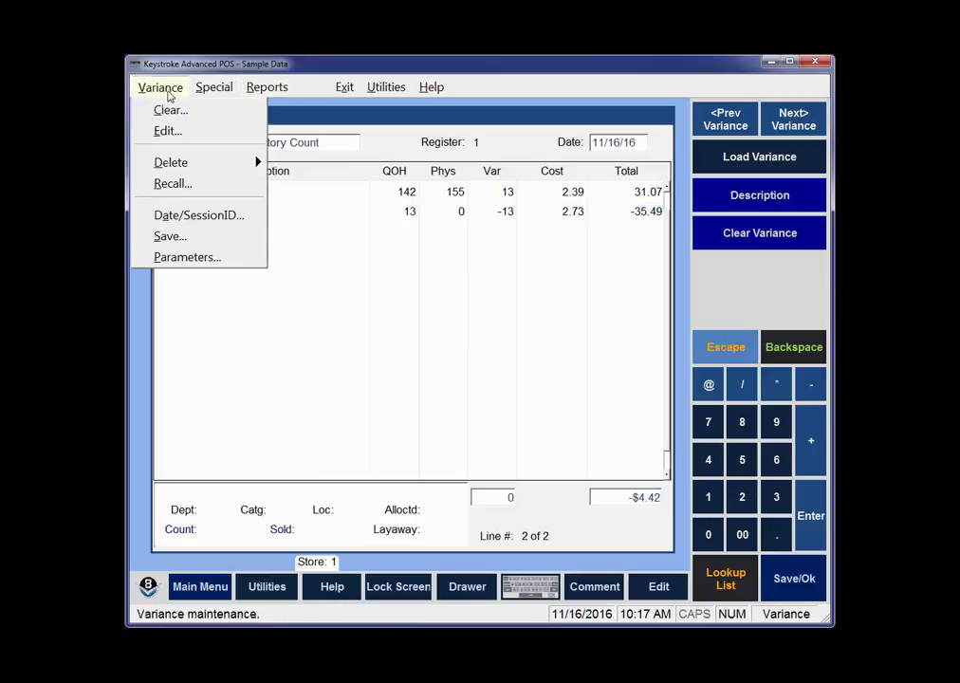
click(189, 259)
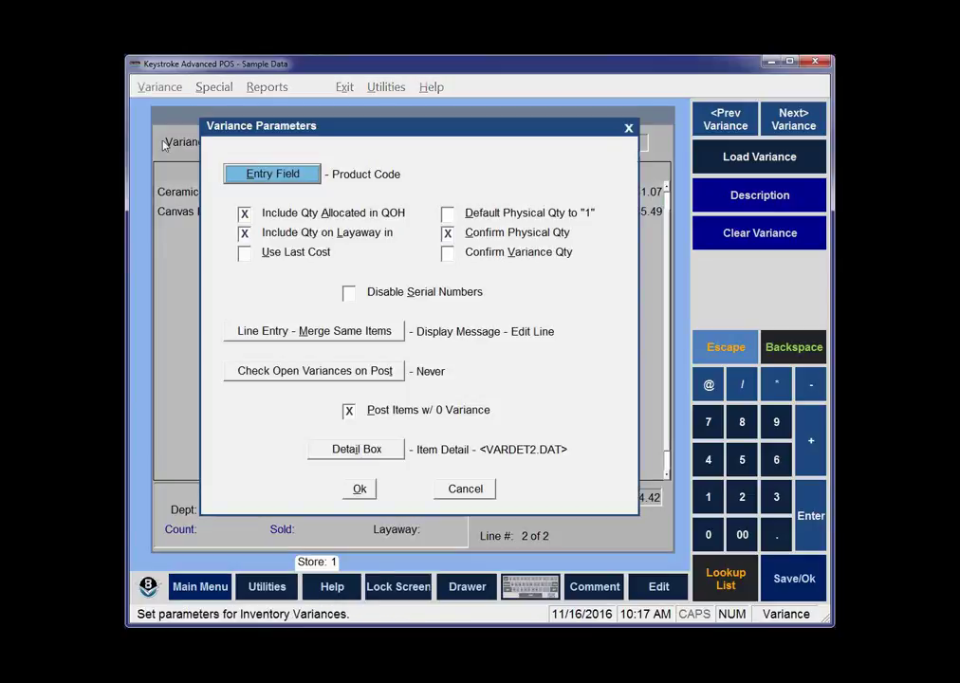
click(282, 176)
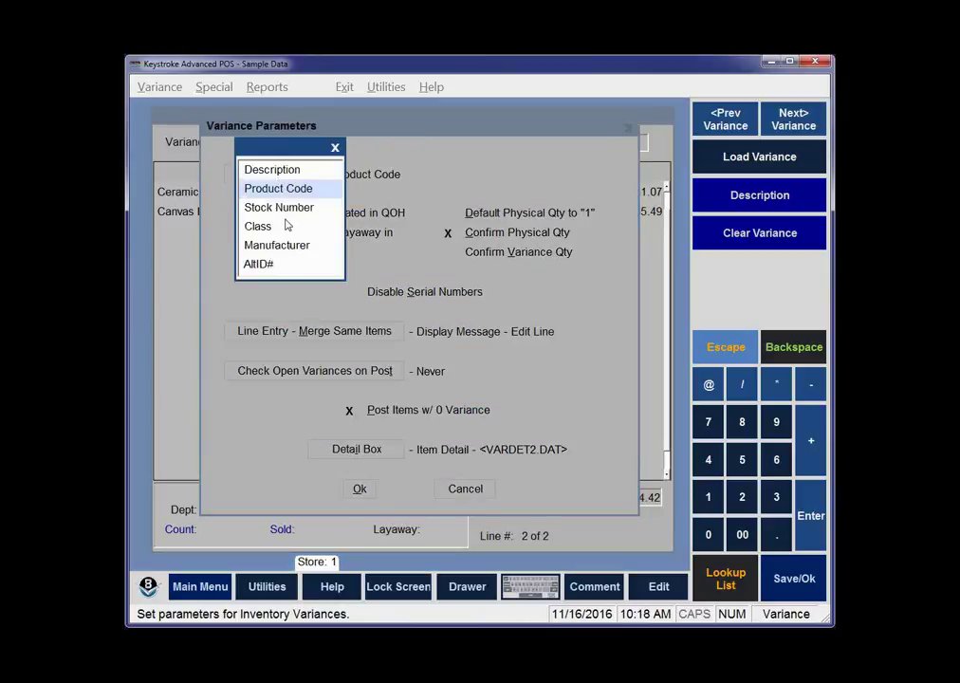
key(Escape)
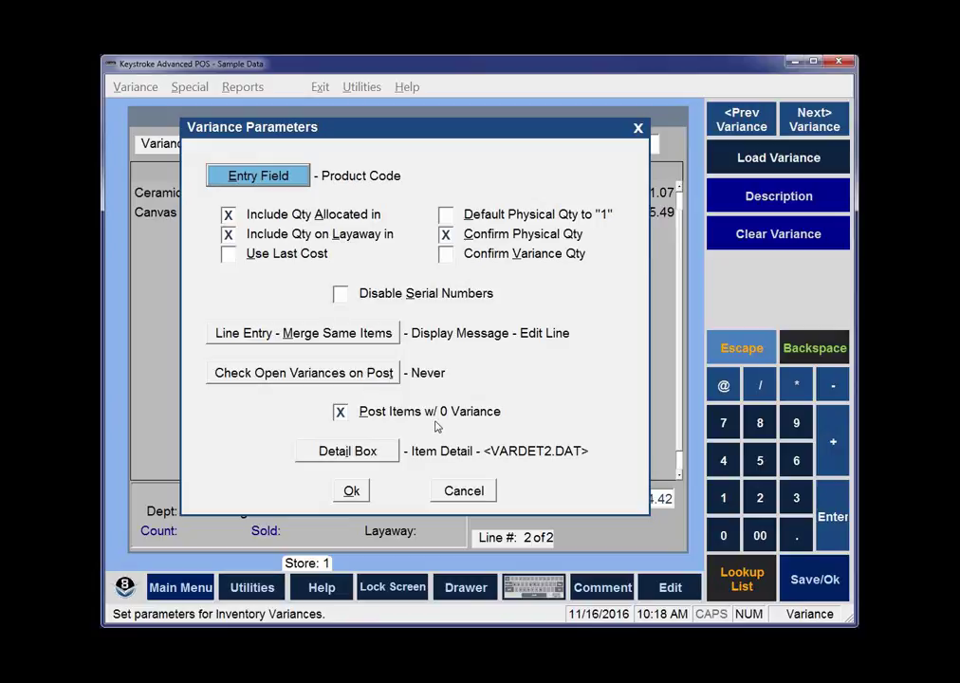
click(385, 453)
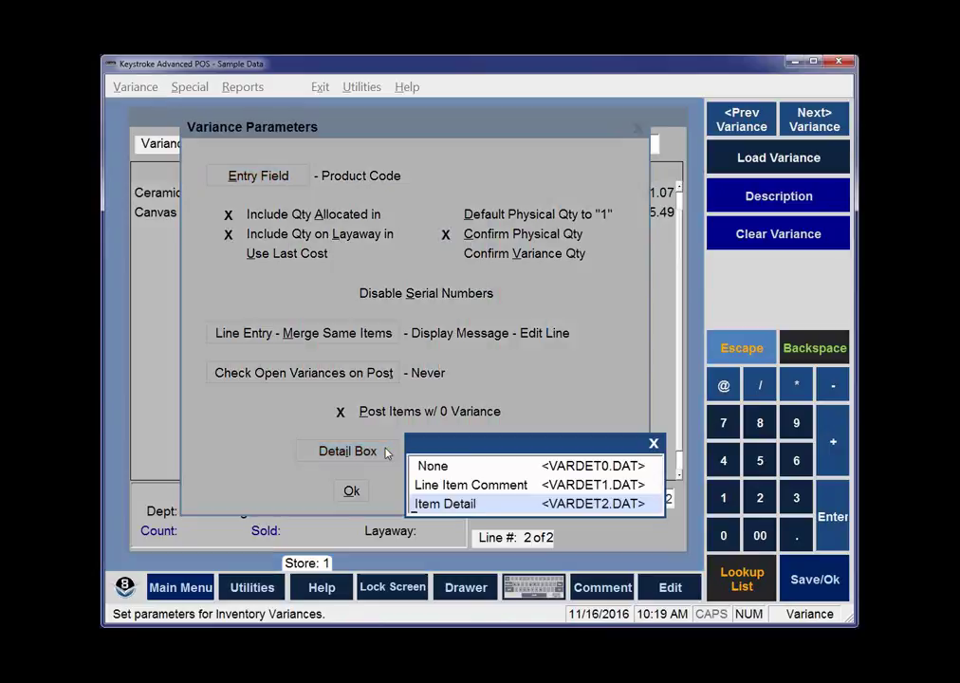
click(463, 507)
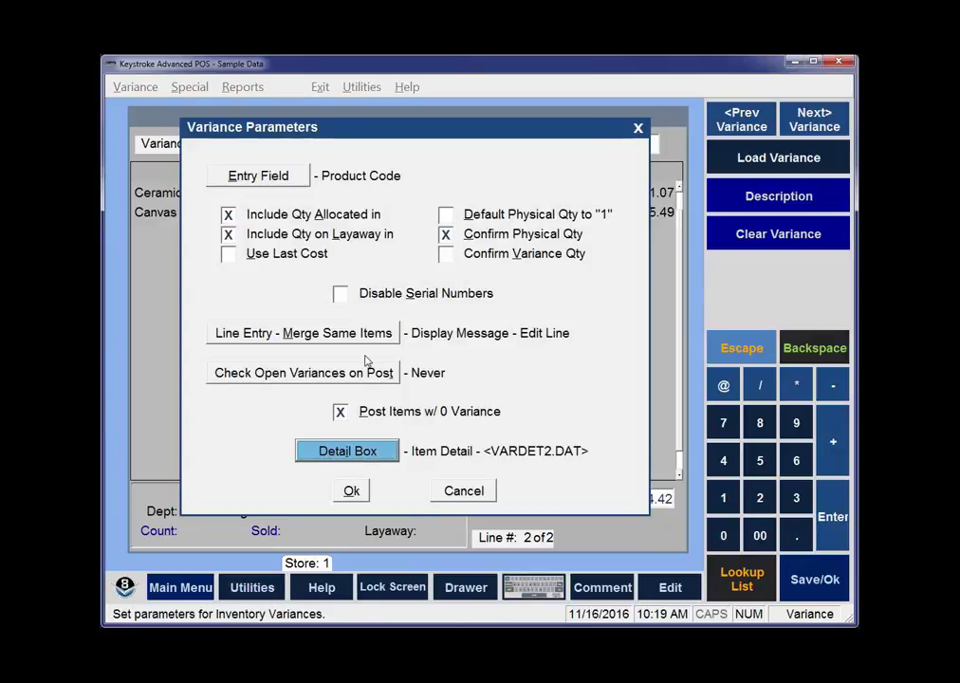
click(351, 491)
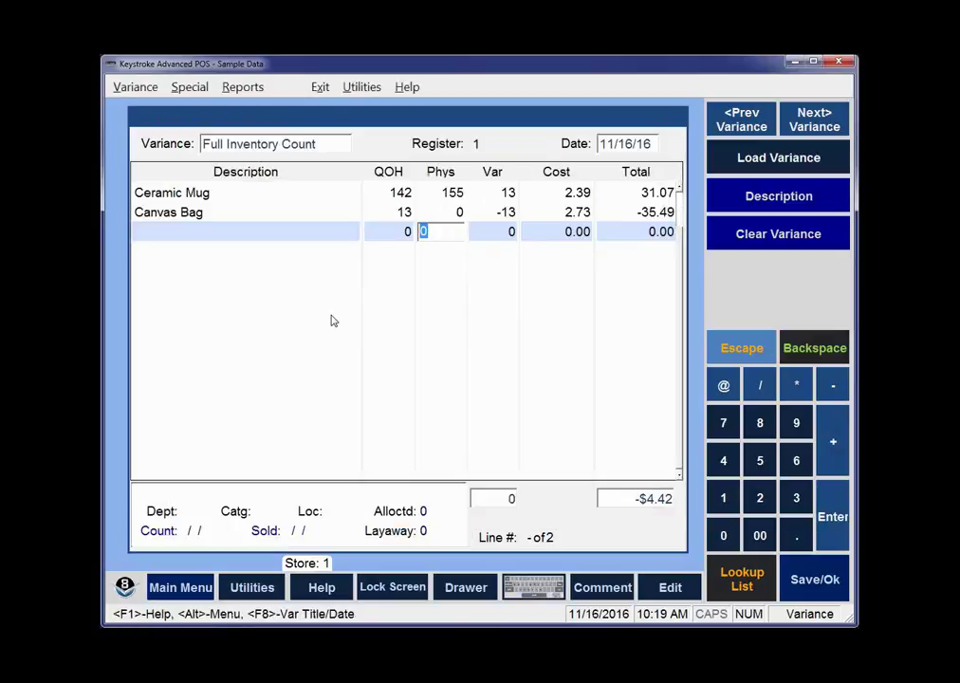
- Auto-fill the variance with the inventory items of department BOOK and save it
click(190, 87)
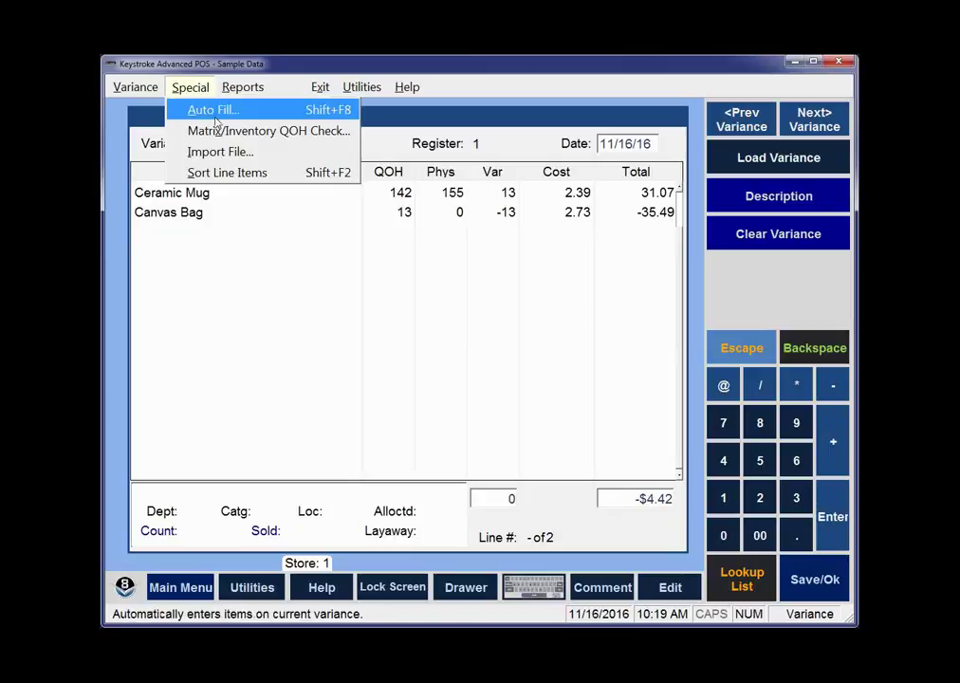
click(220, 114)
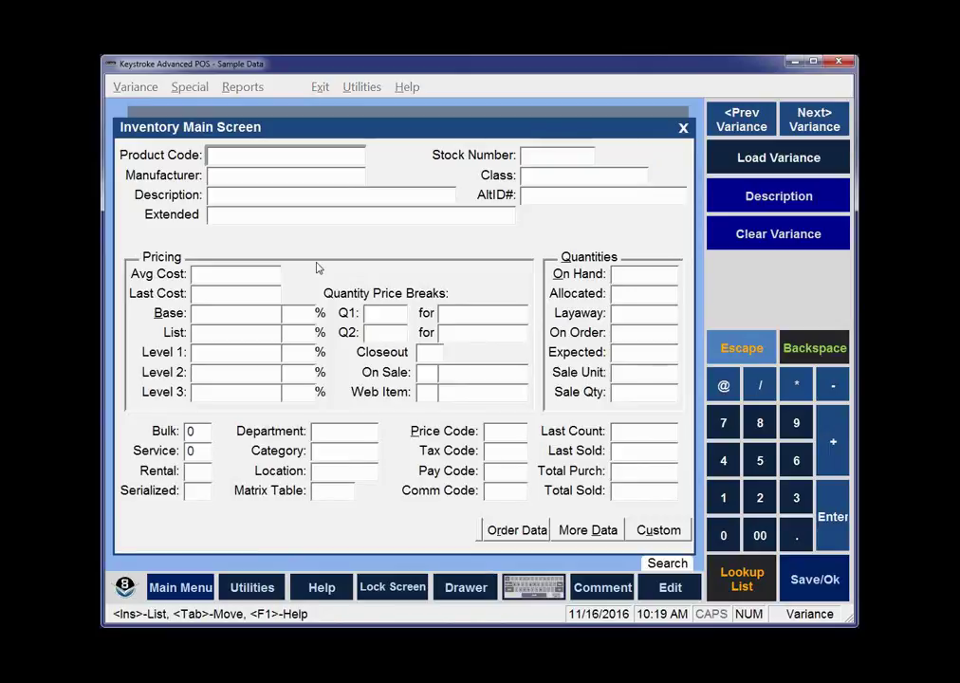
key(alt+r)
key(Page_Down)
key(Page_Down)
key(Page_Down)
click(341, 430)
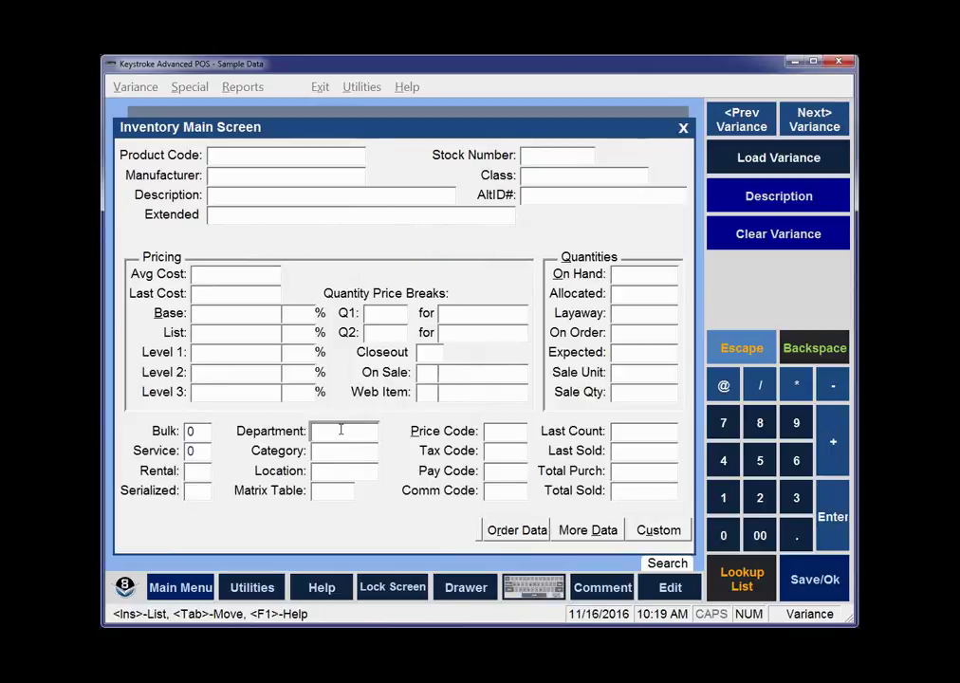
text(BOOK)
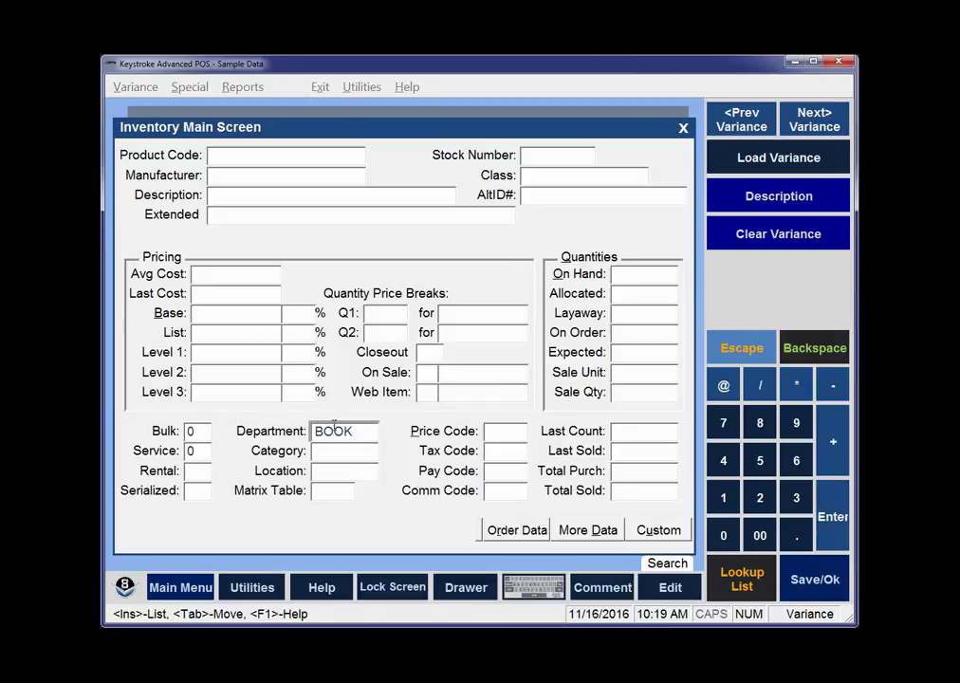
key(ctrl+Return)
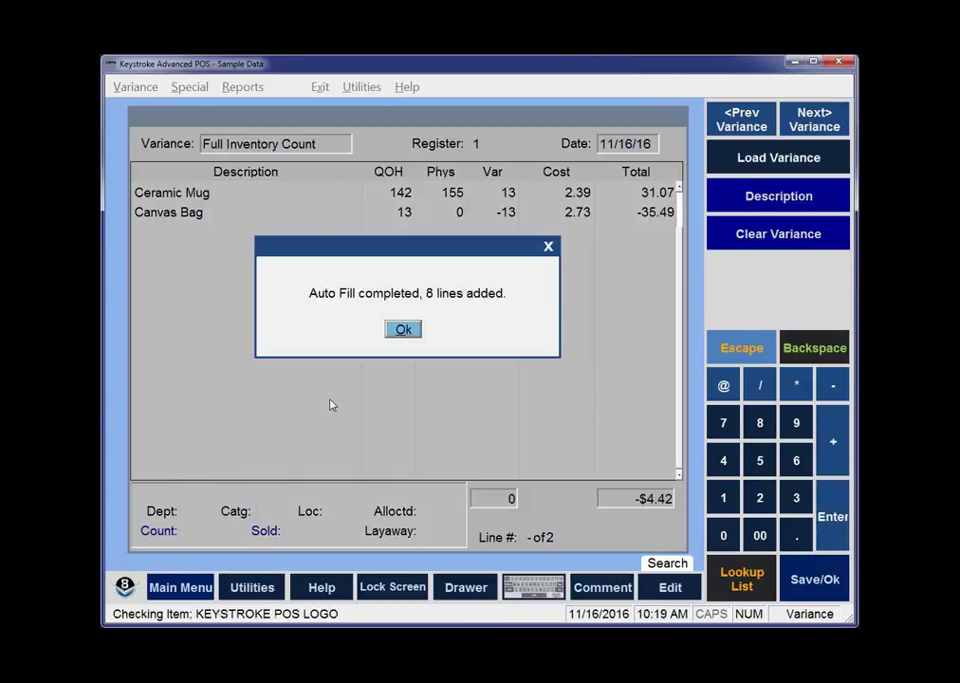
click(404, 329)
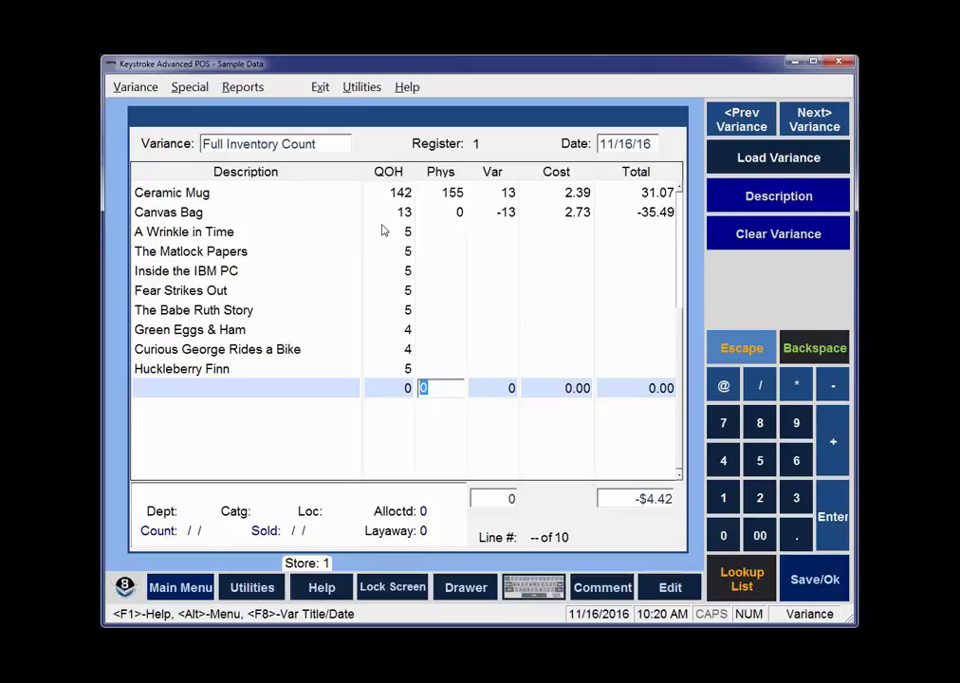
key(F10)
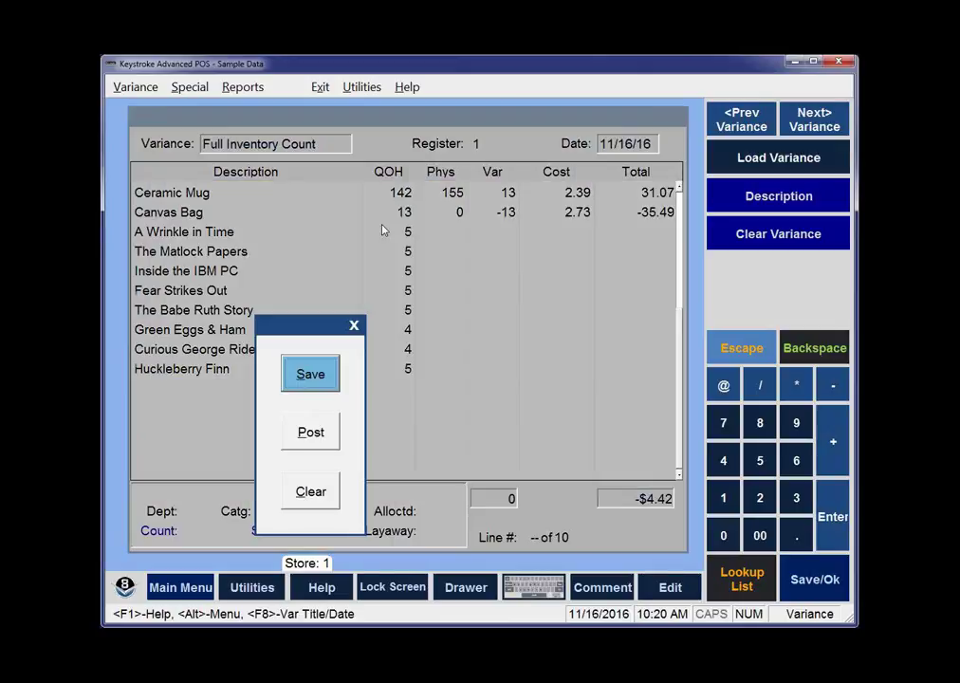
click(317, 376)
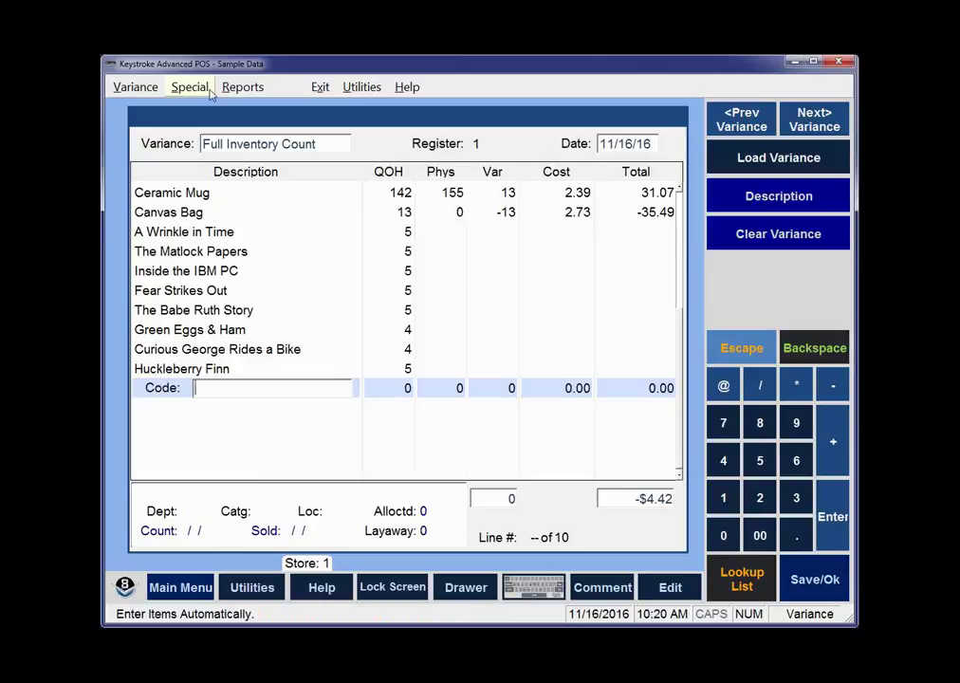
- Auto-fill the variance with all inventory items by clearing the Bulk and Service filters
click(190, 88)
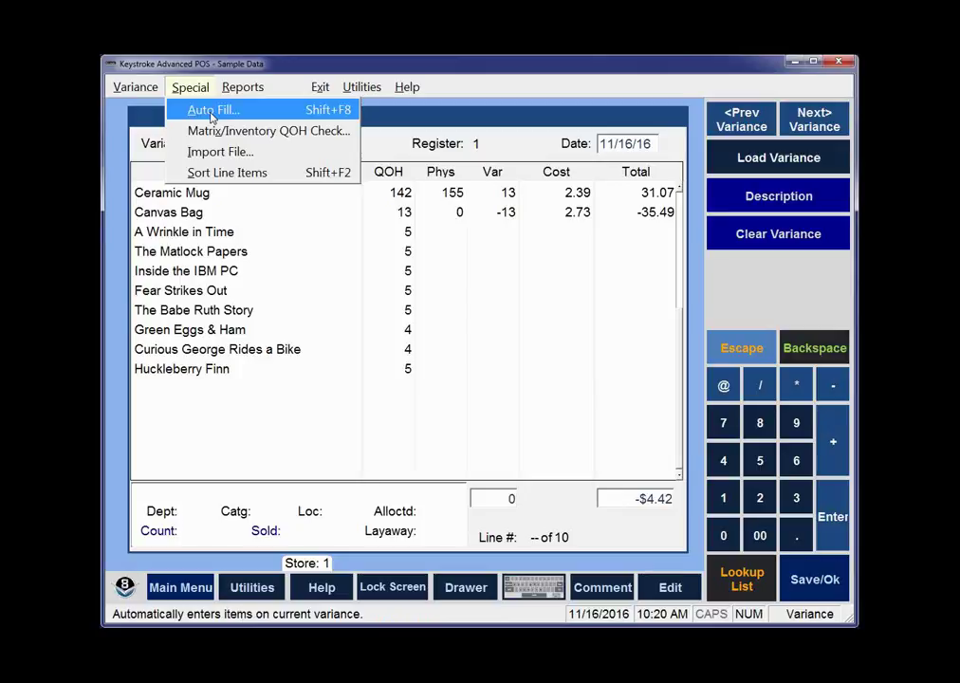
click(211, 112)
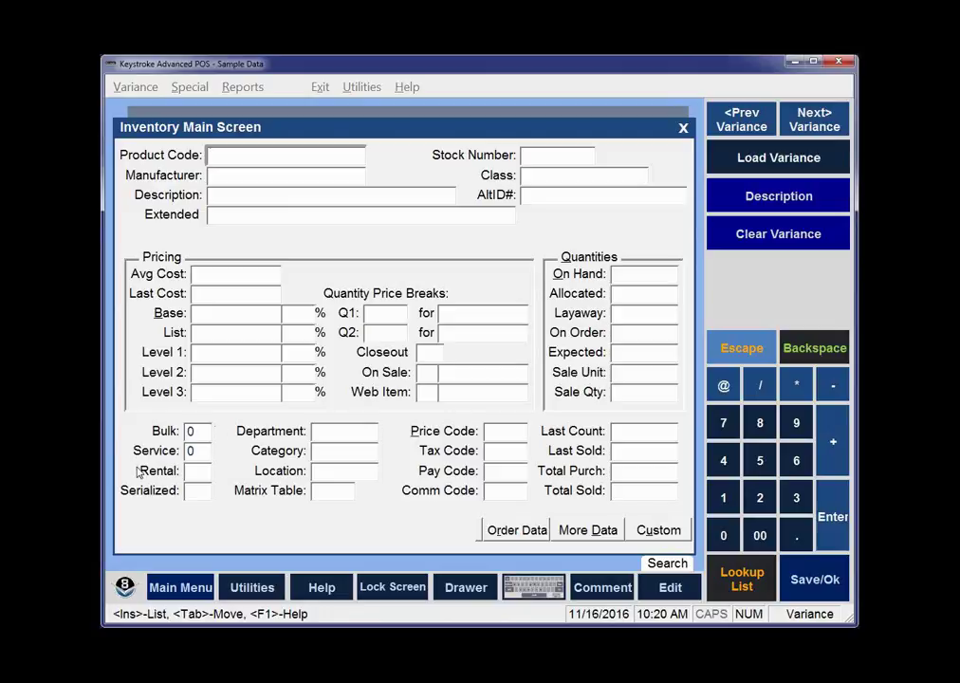
click(195, 433)
key(BackSpace)
key(Tab)
key(BackSpace)
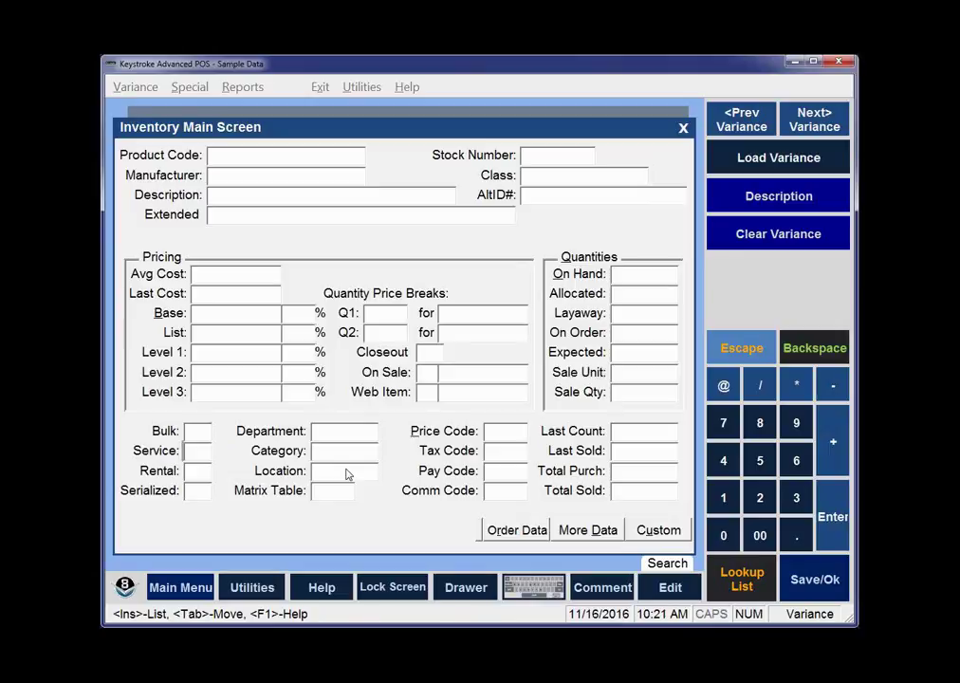
key(F10)
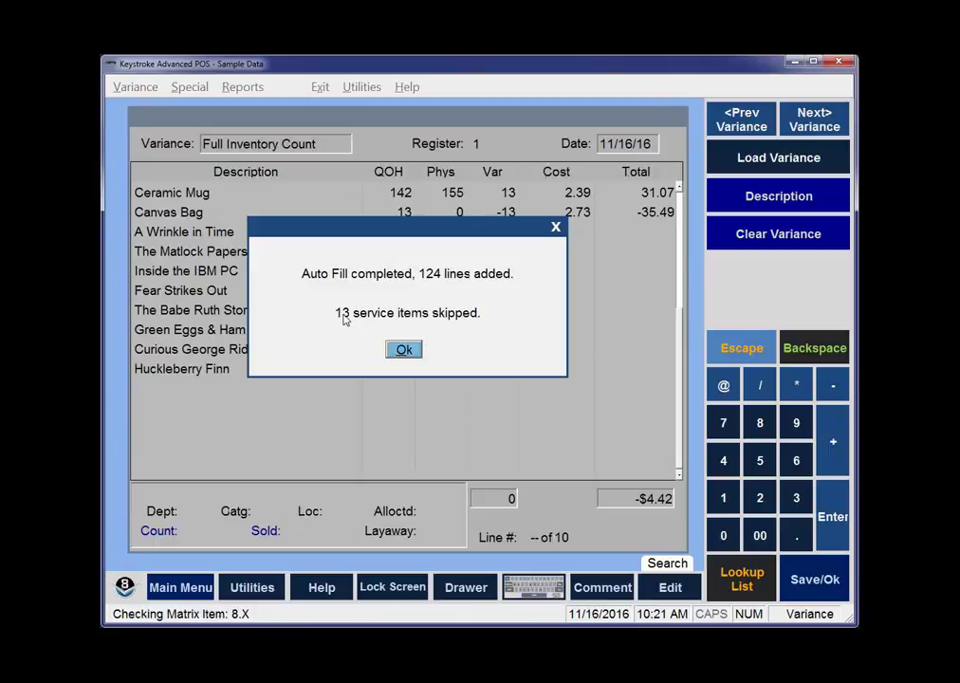
click(406, 351)
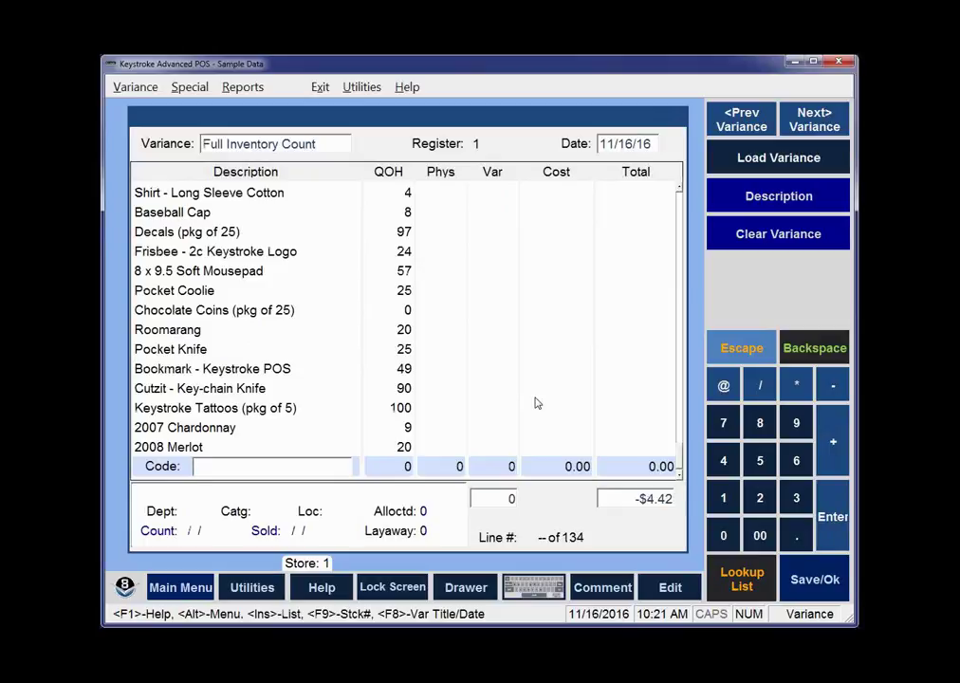
key(Escape)
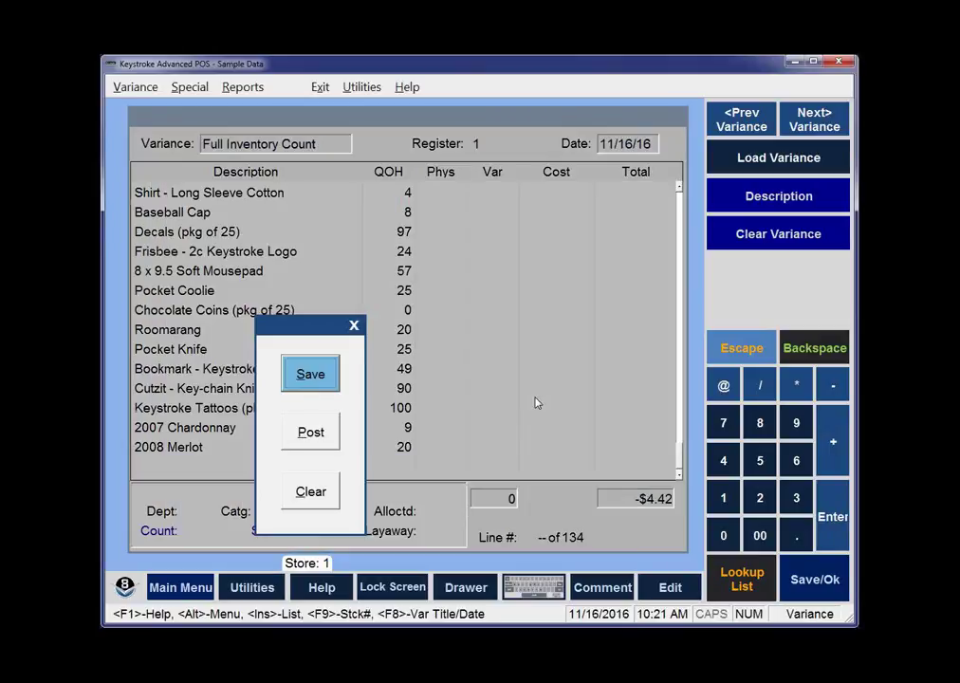
key(Escape)
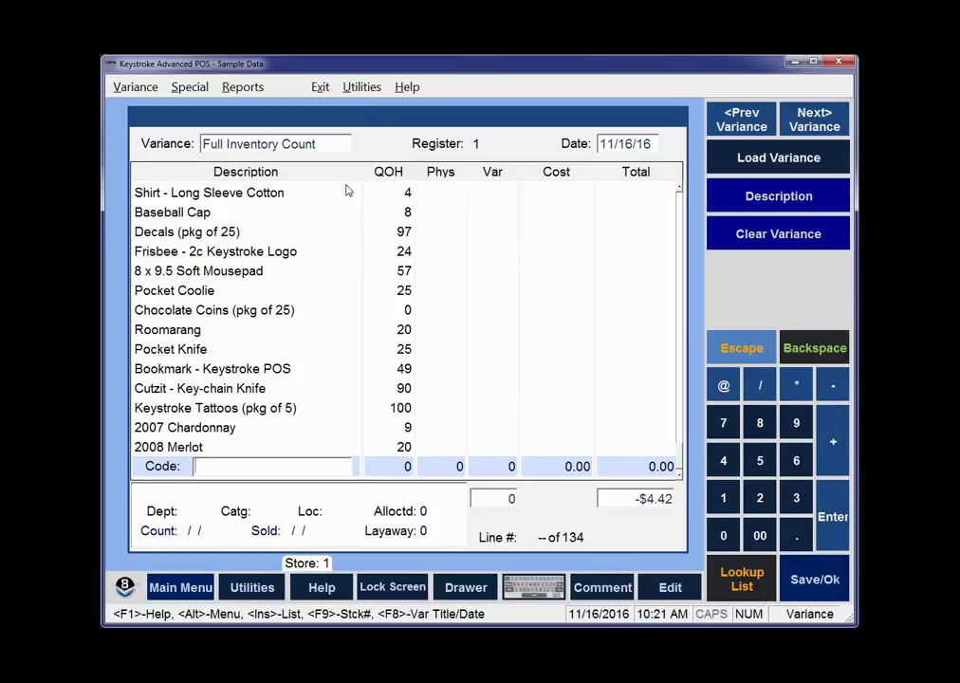
- Try to import items and physical quantities from the count file C:\KS8\COUNT.TXT into the variance
click(193, 87)
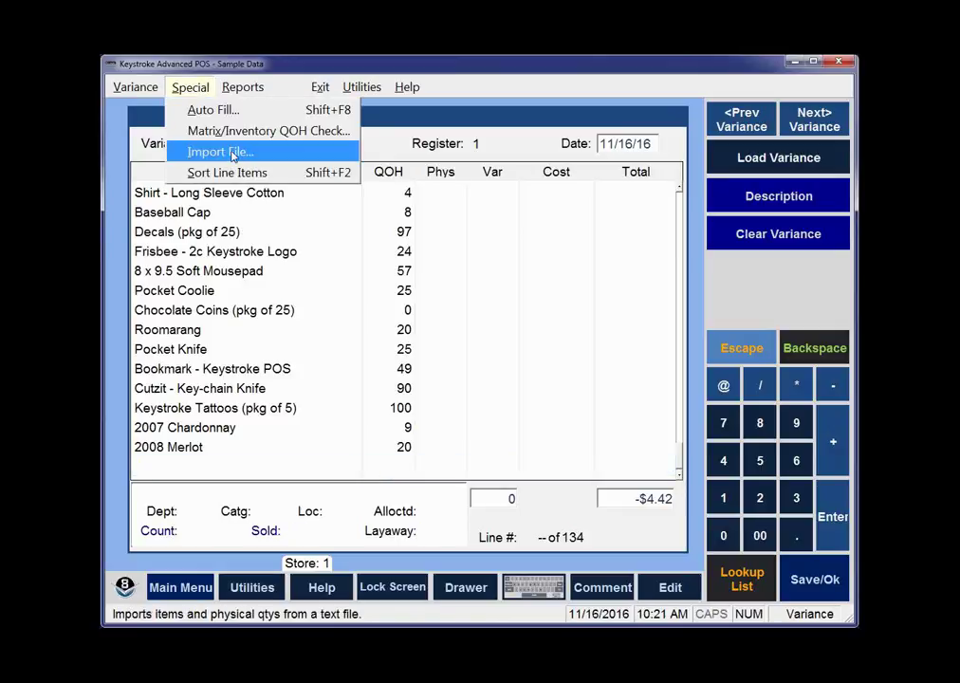
click(233, 154)
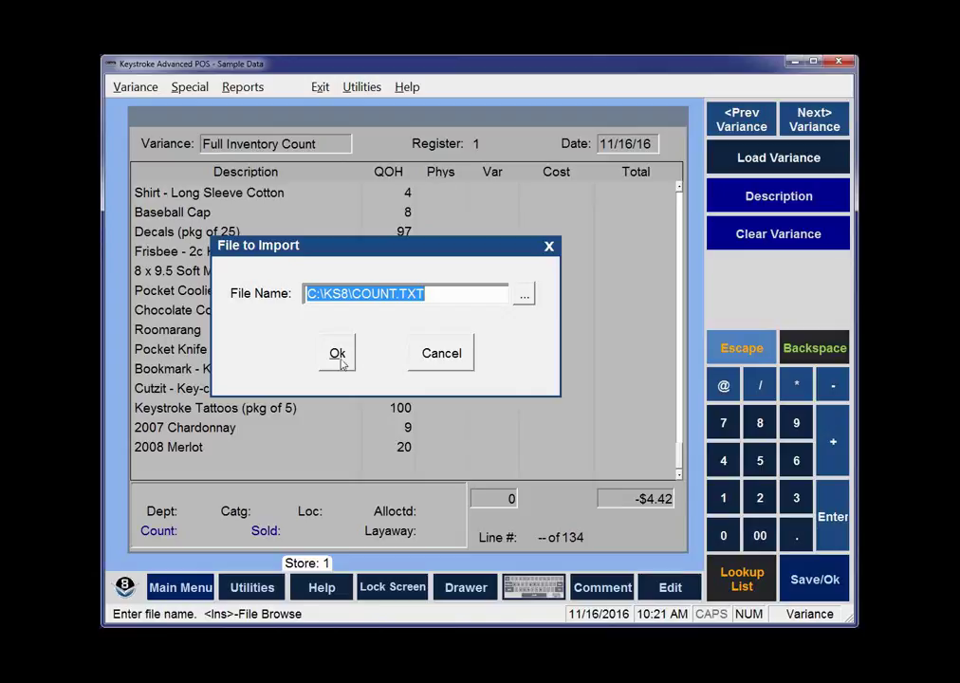
click(524, 294)
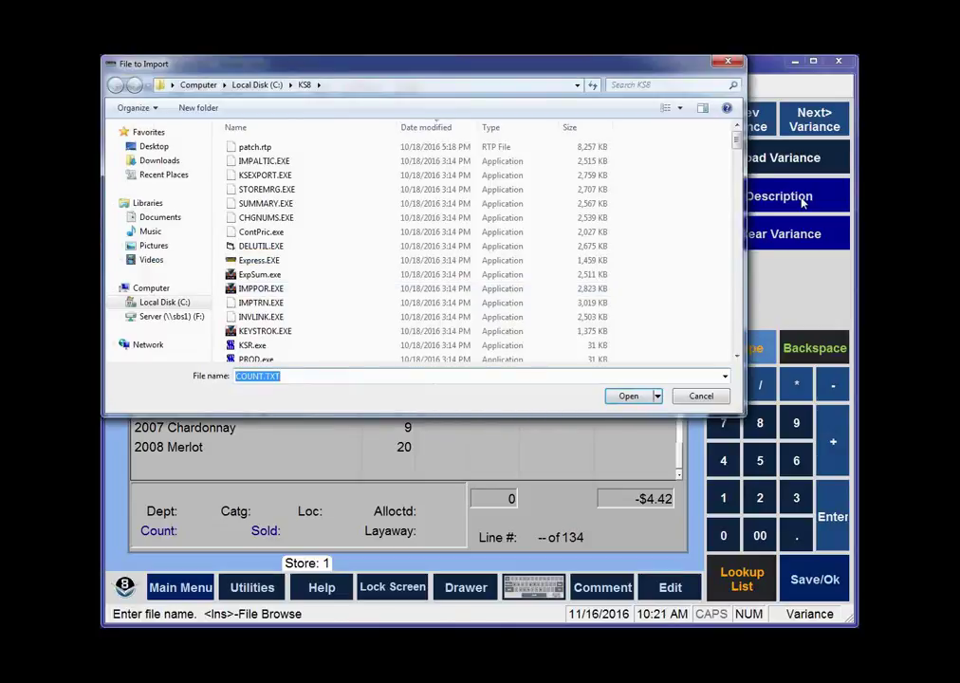
click(702, 396)
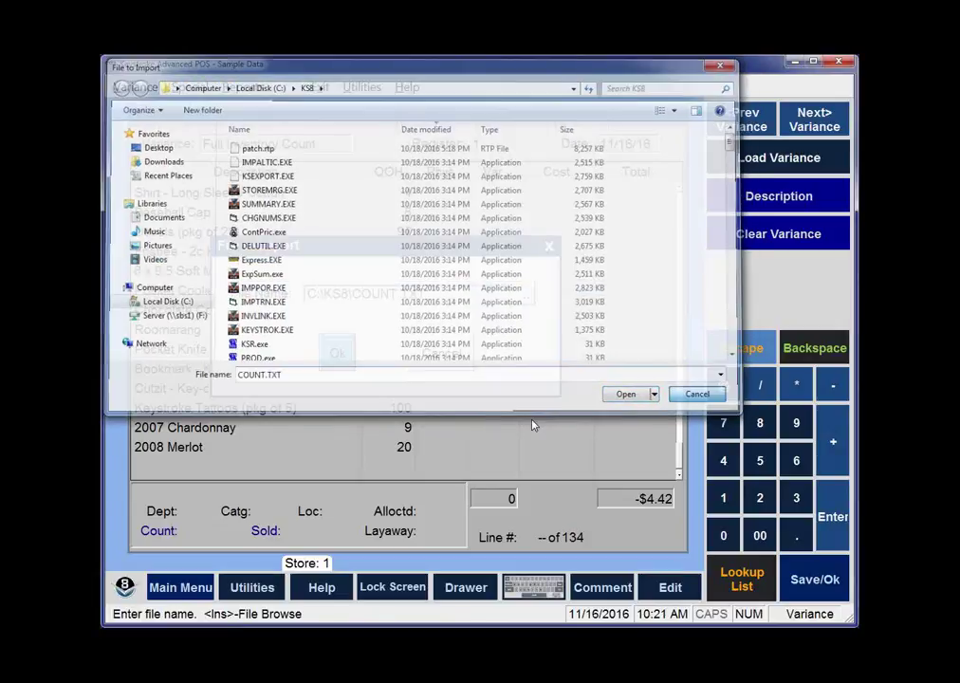
click(340, 354)
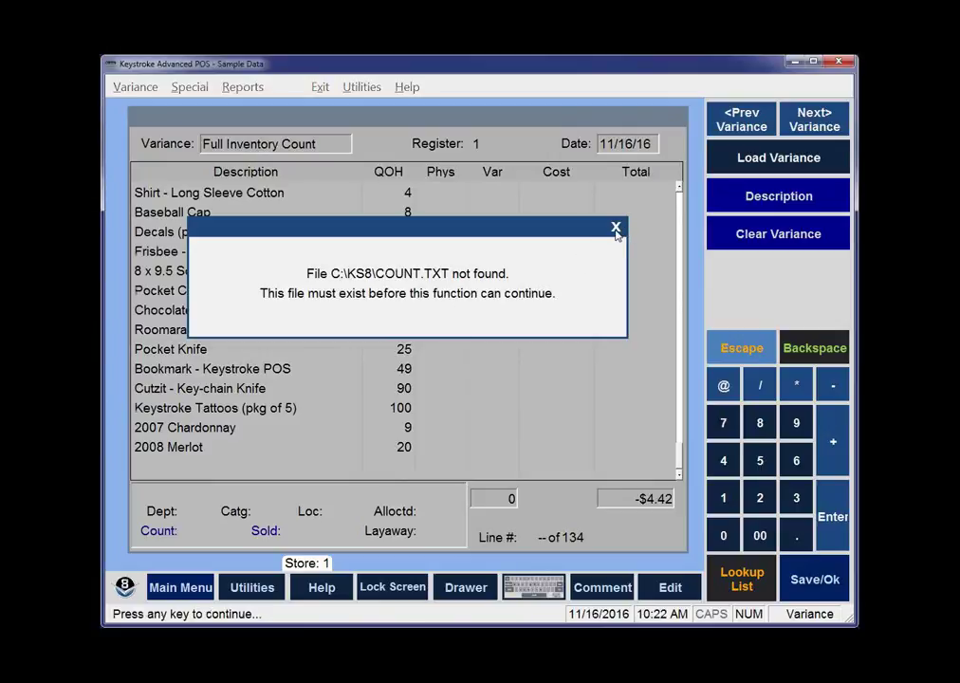
click(616, 230)
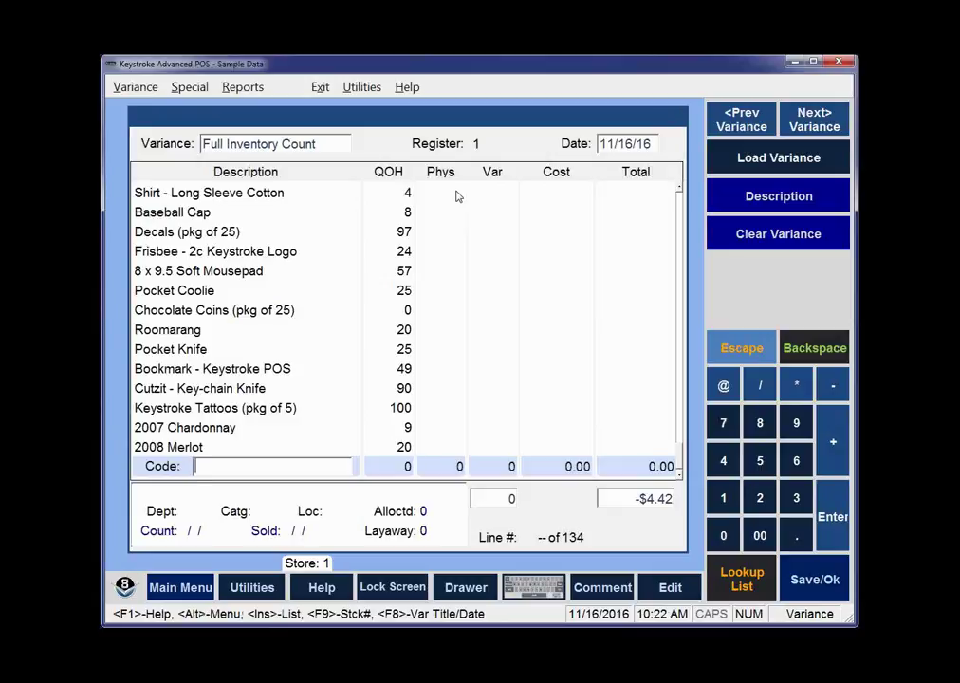
- Enter physical quantities of 26 for Pocket Knife, 24 for Frisbee - 2c Keystroke Logo and 97 for Decals (pkg of 25)
click(438, 353)
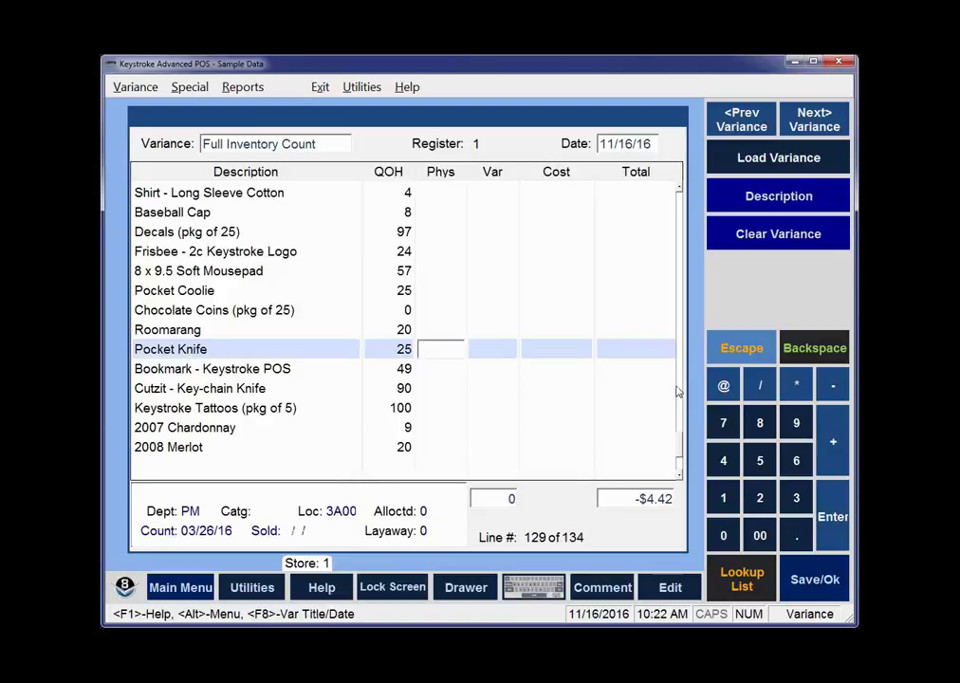
text(26)
click(429, 256)
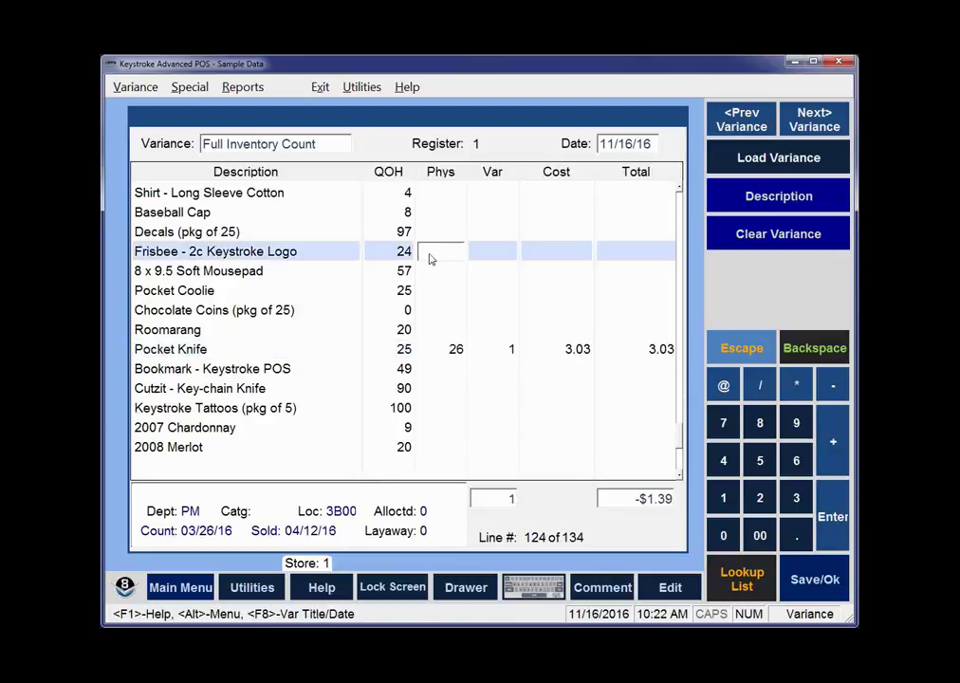
text(24)
key(Return)
text(97)
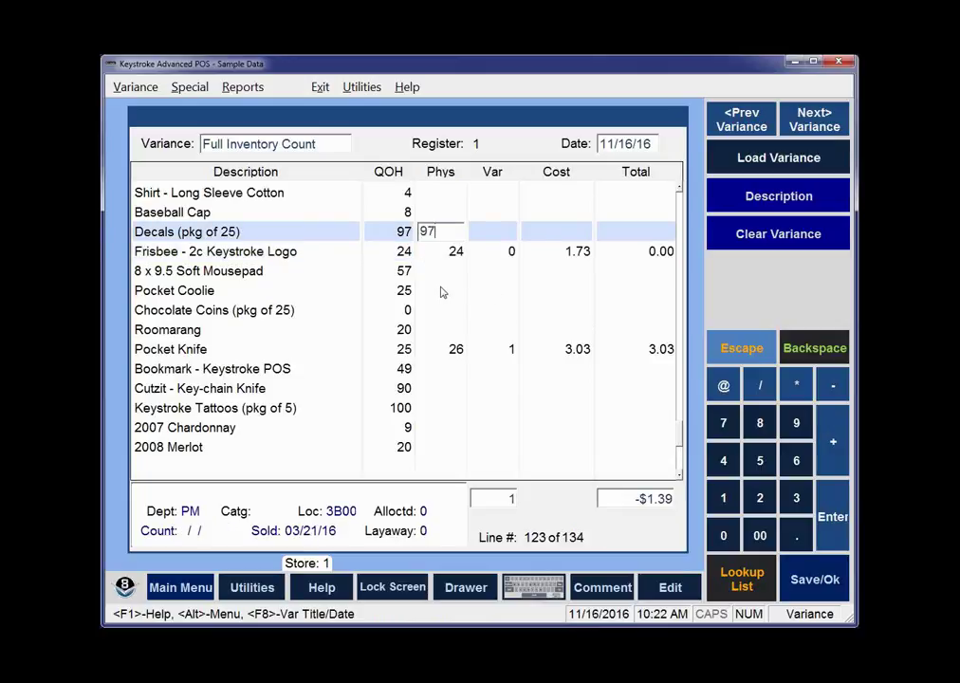
key(Return)
scroll(450, 299, up, 3)
scroll(450, 299, down, 4)
scroll(450, 299, up, 11)
scroll(455, 302, down, 16)
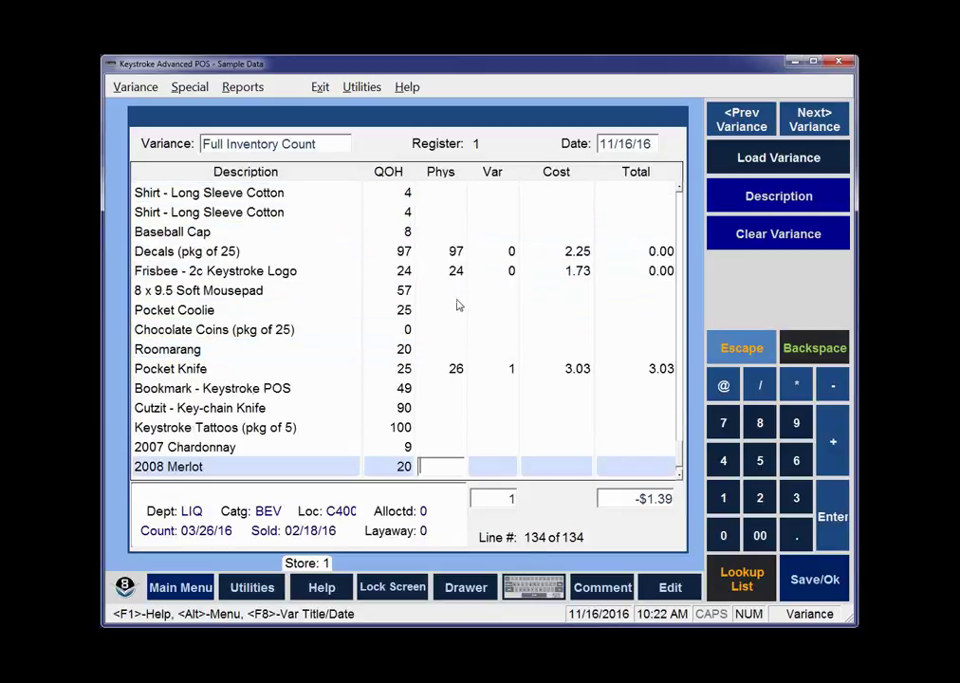
scroll(458, 306, up, 1)
scroll(460, 305, up, 7)
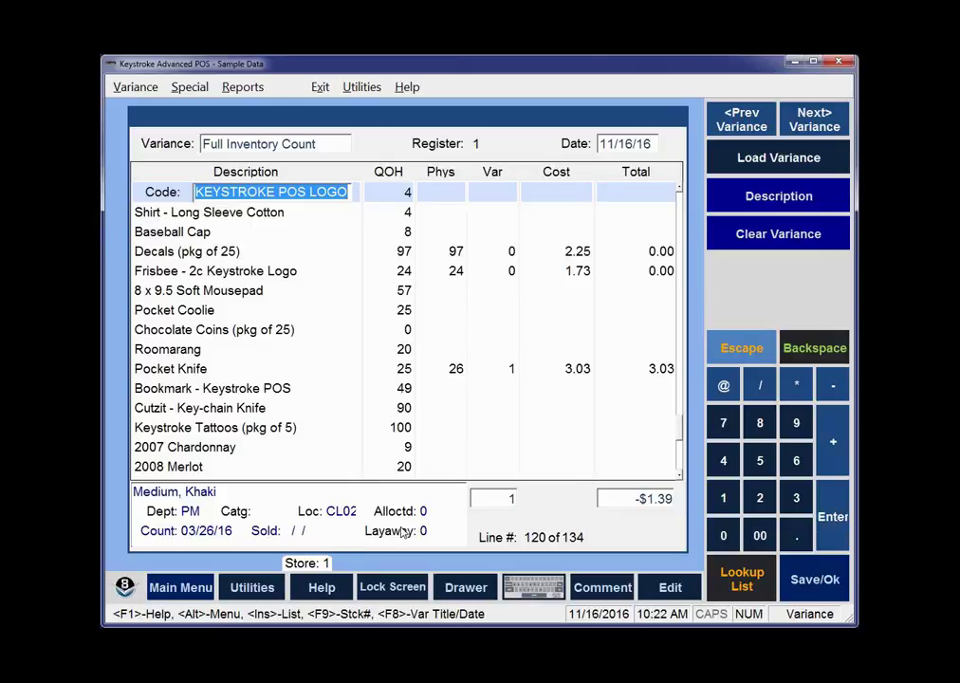
- Start posting the variance to review the choices for un-confirmed line items, and cancel the posting
key(Escape)
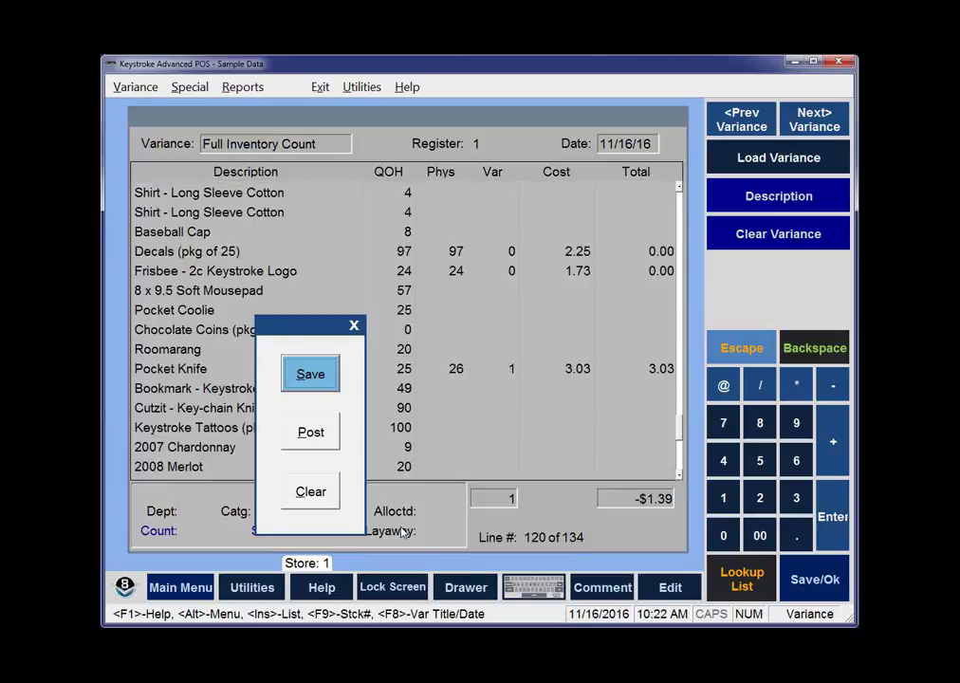
click(312, 434)
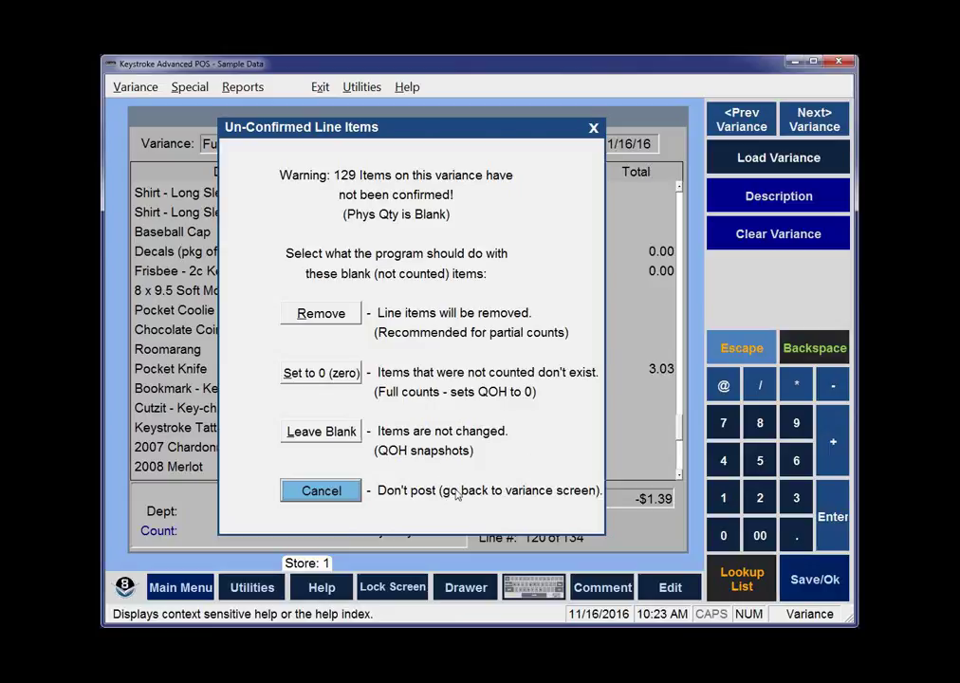
click(348, 499)
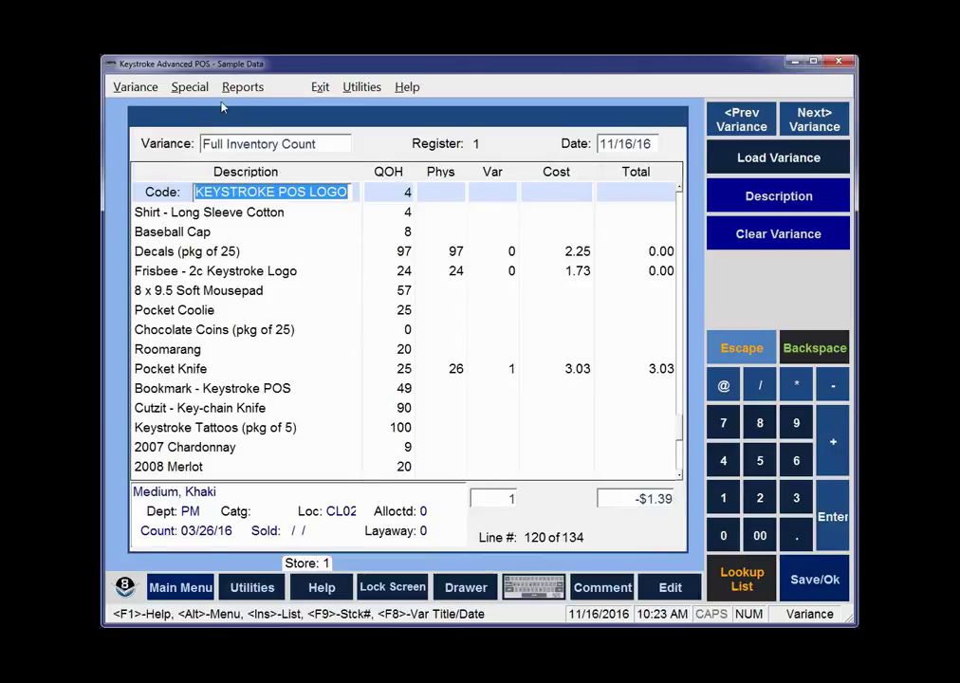
- Open the context help for variances and read its Step by Step Instructions topic
click(409, 88)
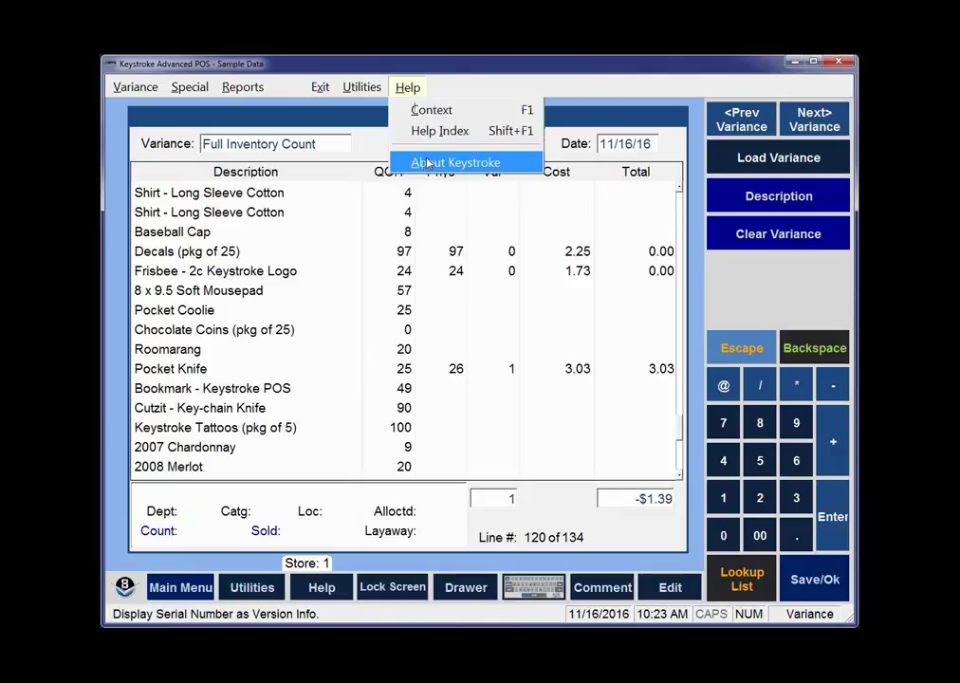
key(Escape)
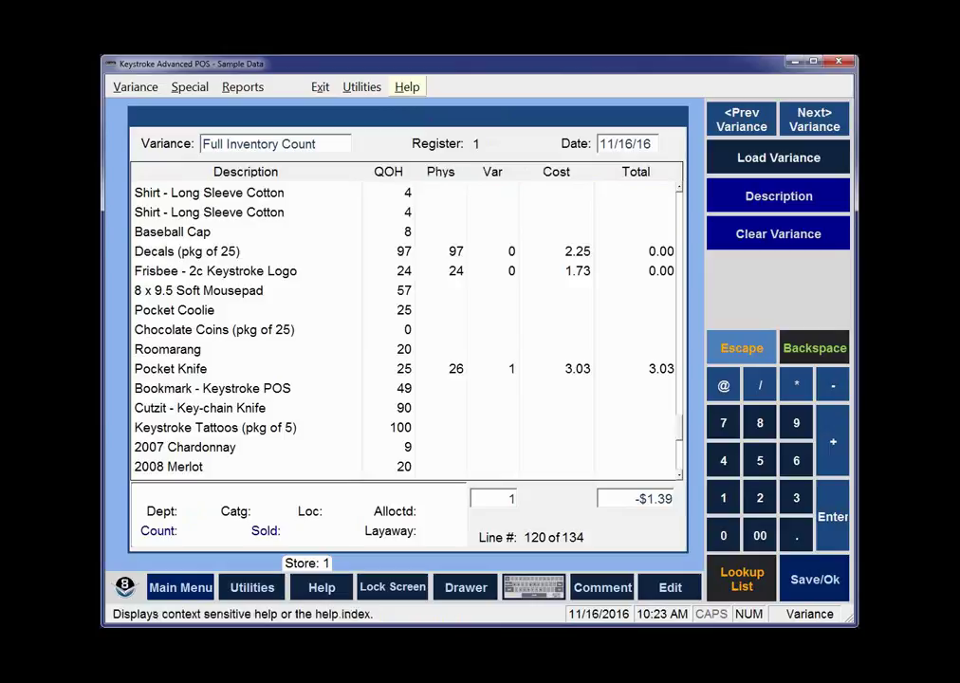
click(407, 87)
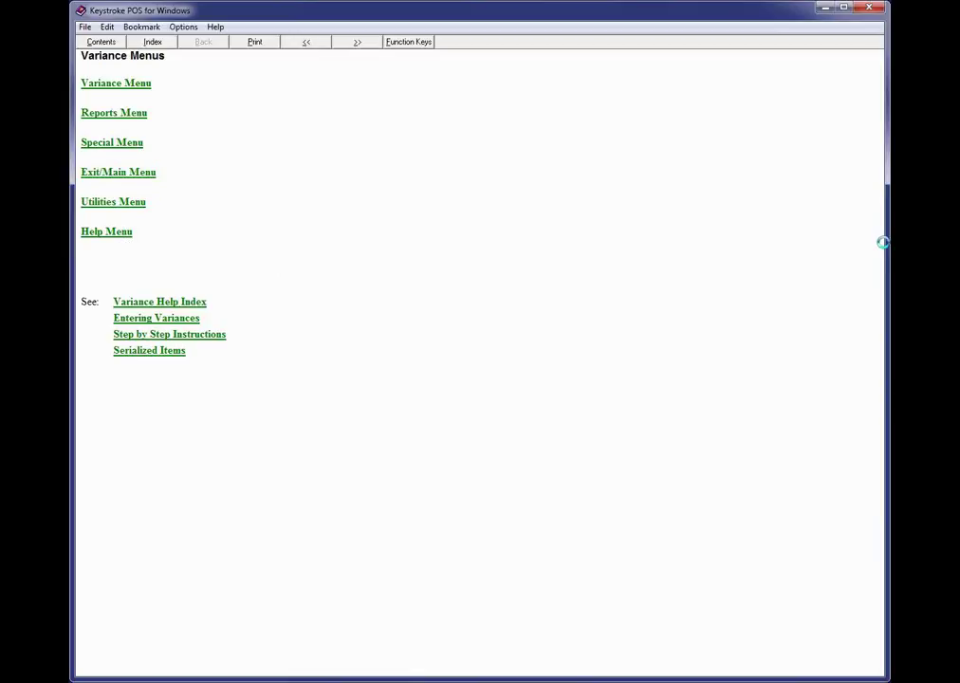
drag(886, 243, 714, 243)
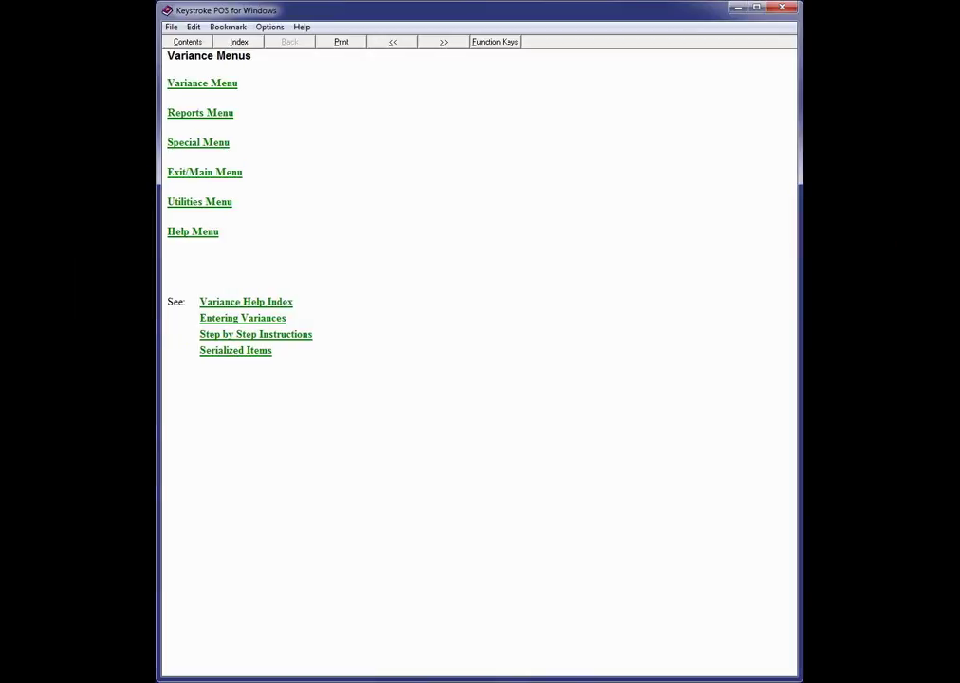
click(244, 335)
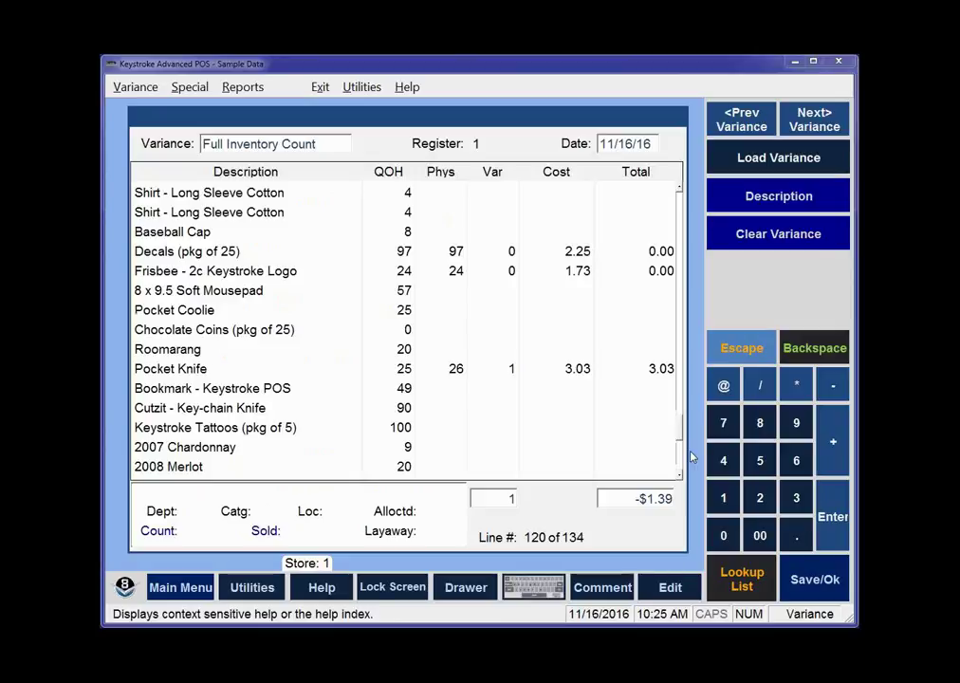
- Review the Variance Transactions report's print and form choices, keeping All and Detailed - Variance Cost Total, and leave without printing
click(255, 93)
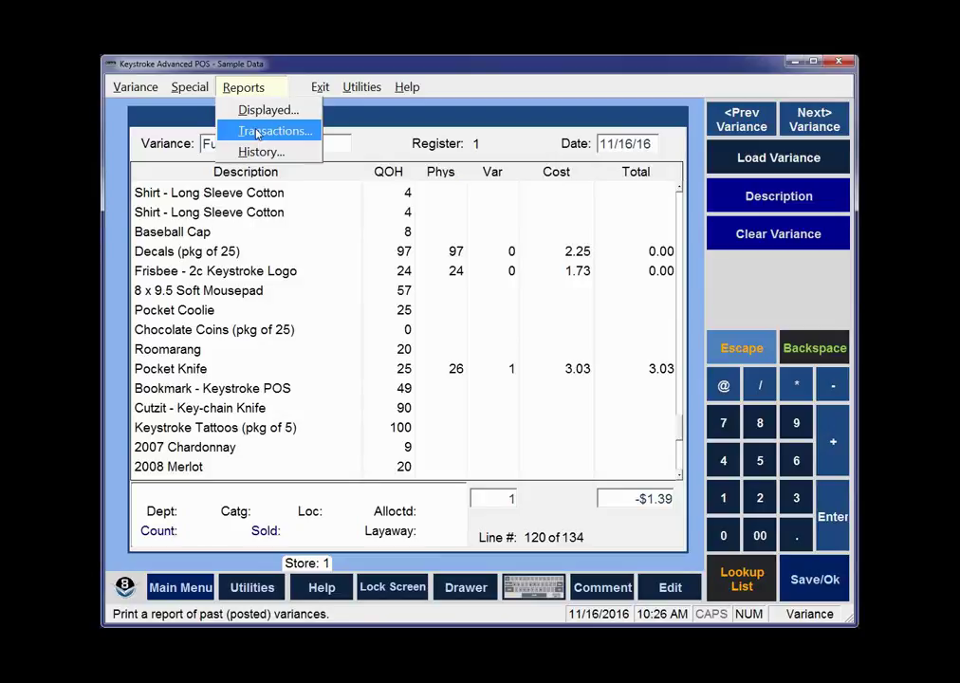
click(257, 133)
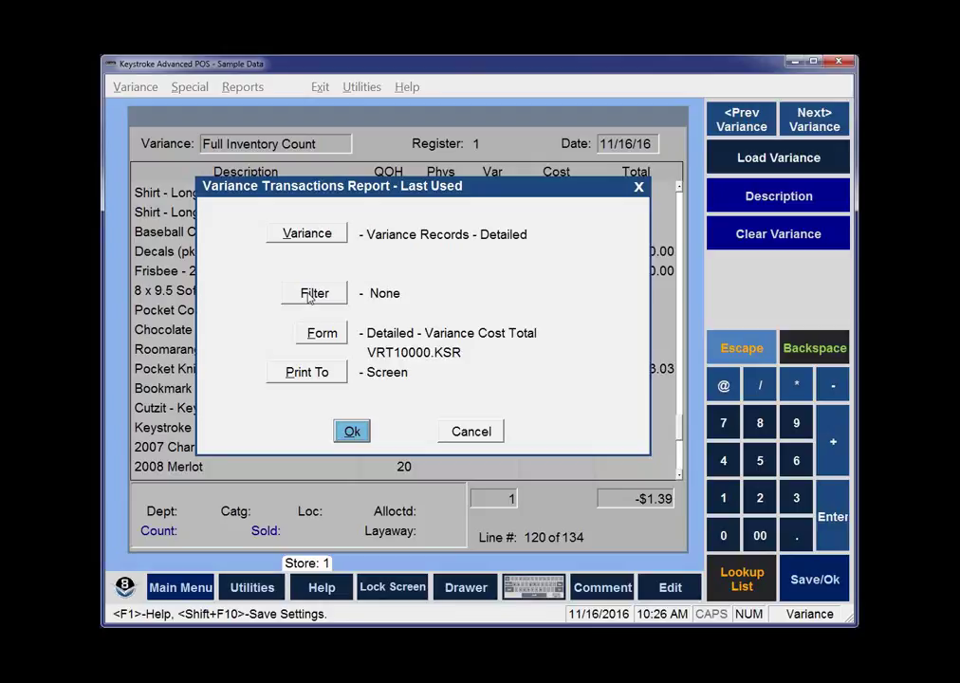
click(317, 236)
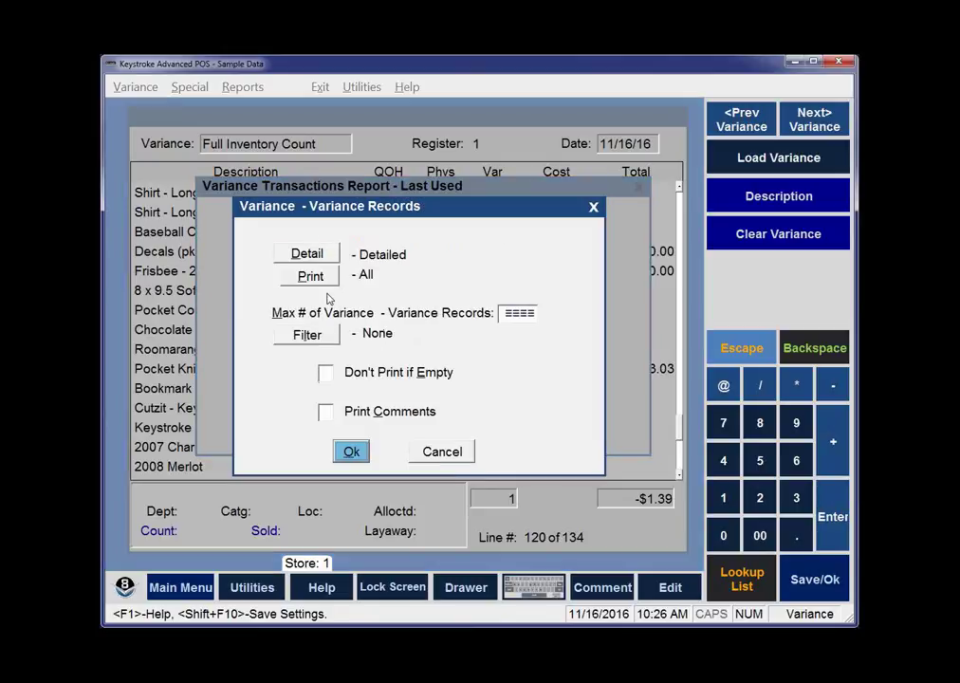
click(312, 277)
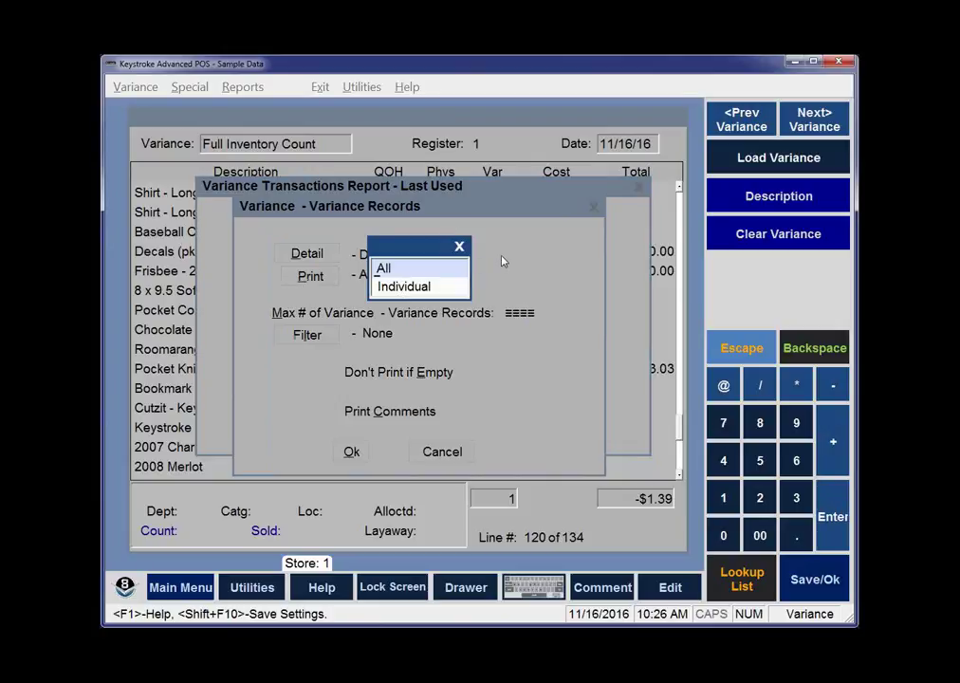
key(Return)
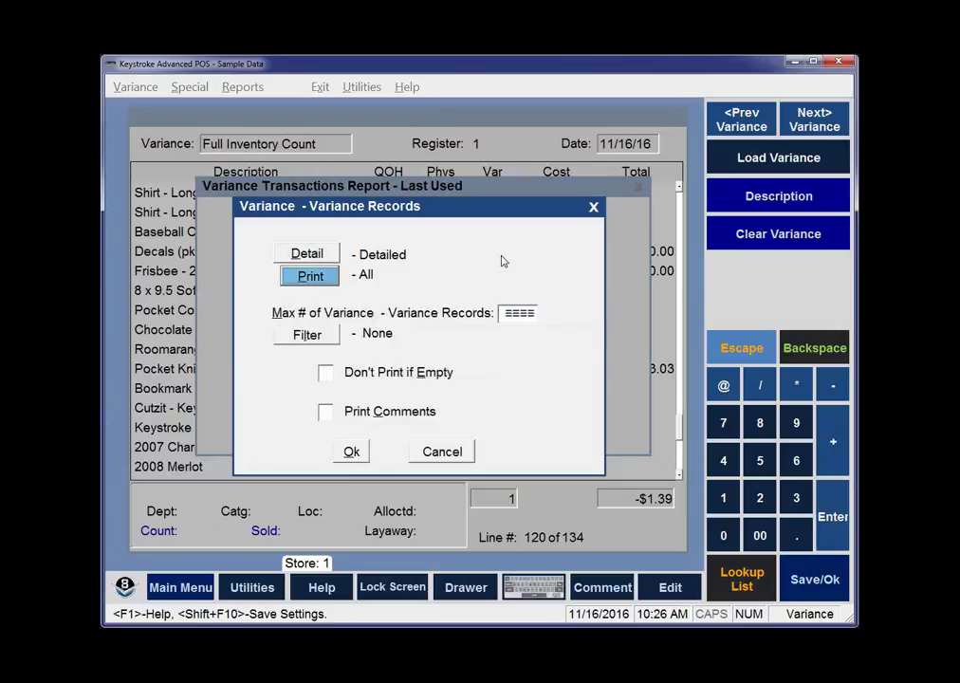
key(Return)
click(326, 333)
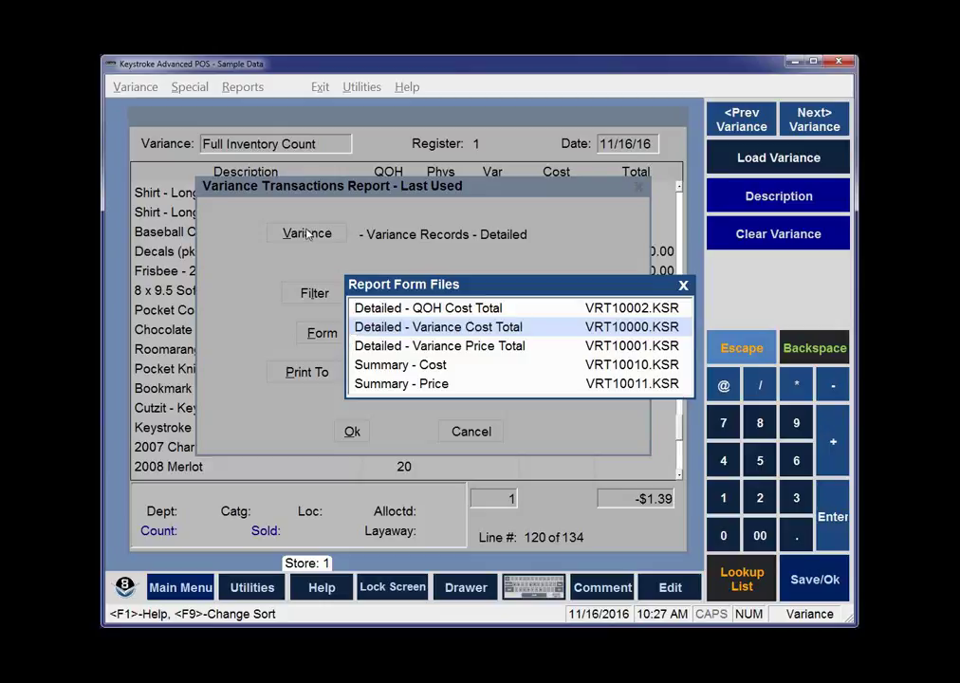
key(Return)
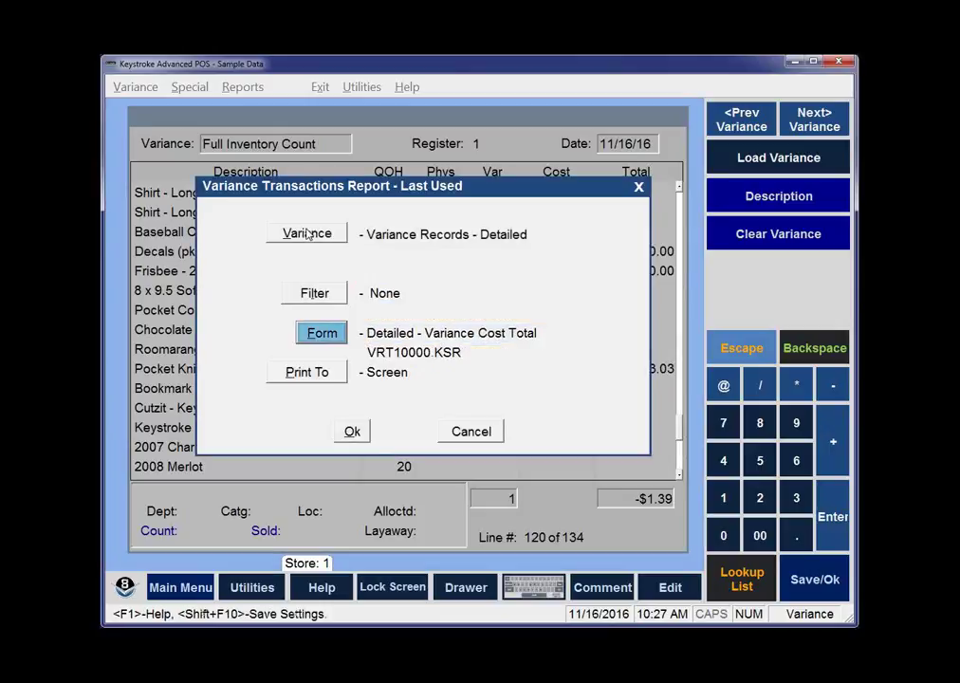
key(Escape)
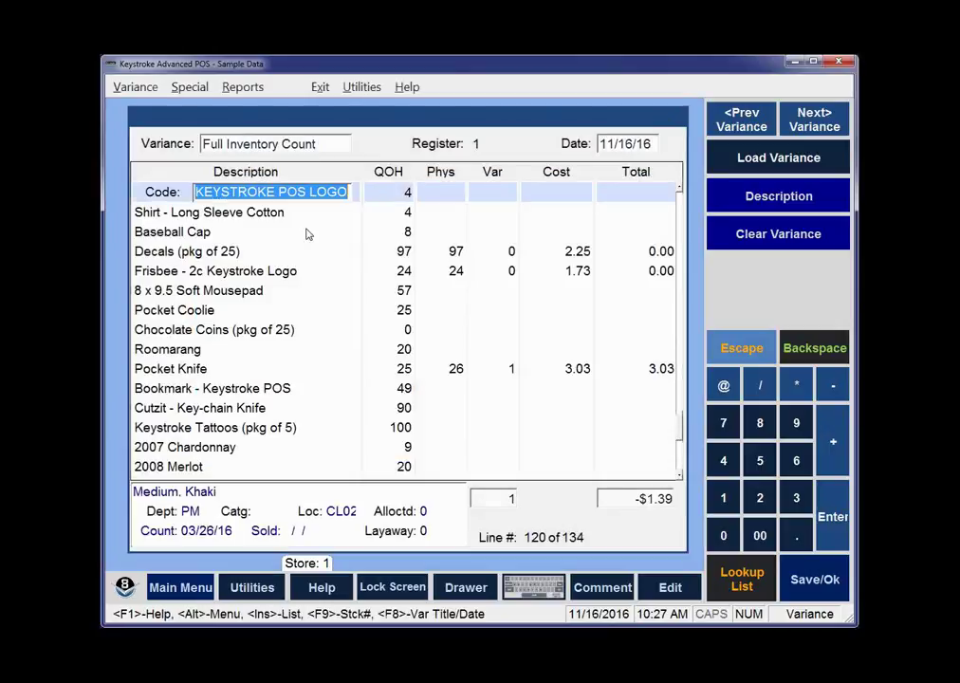
- Review the settings of the Variance History by Item report and close it without printing
click(249, 88)
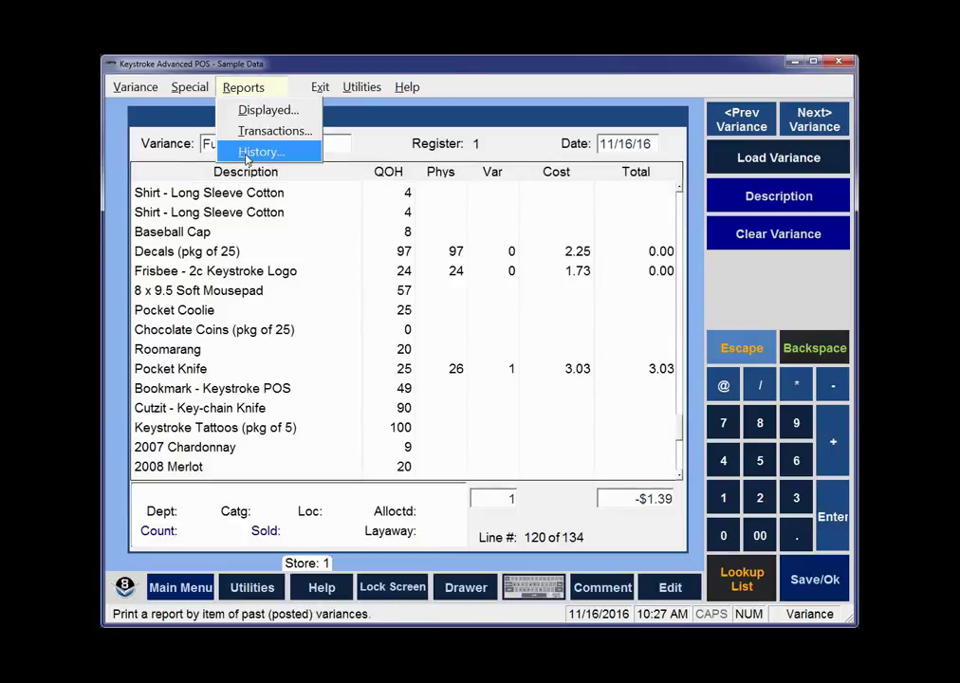
click(252, 153)
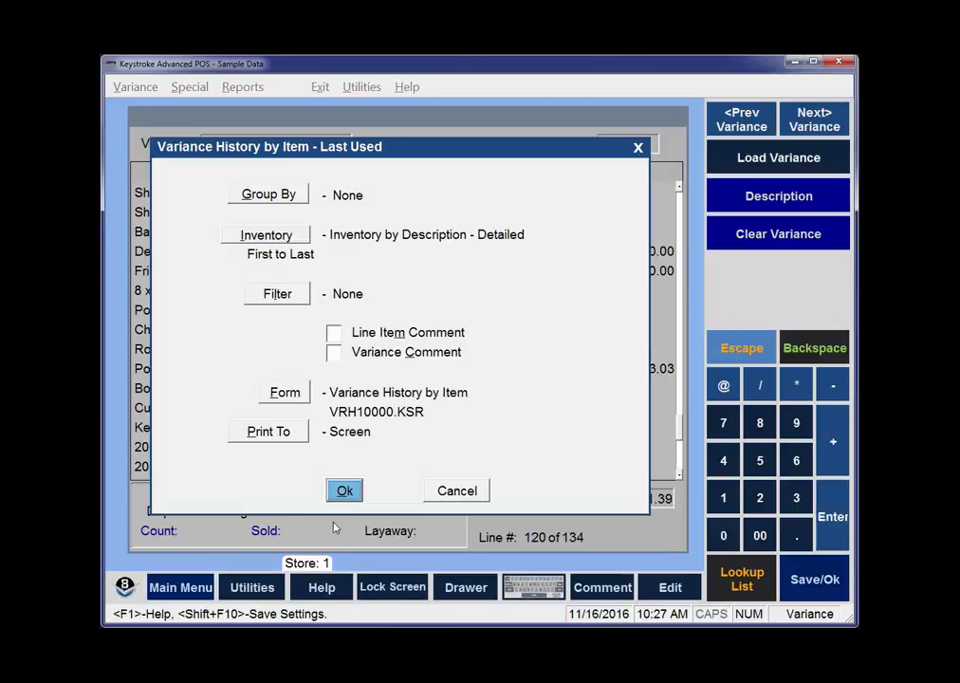
key(Escape)
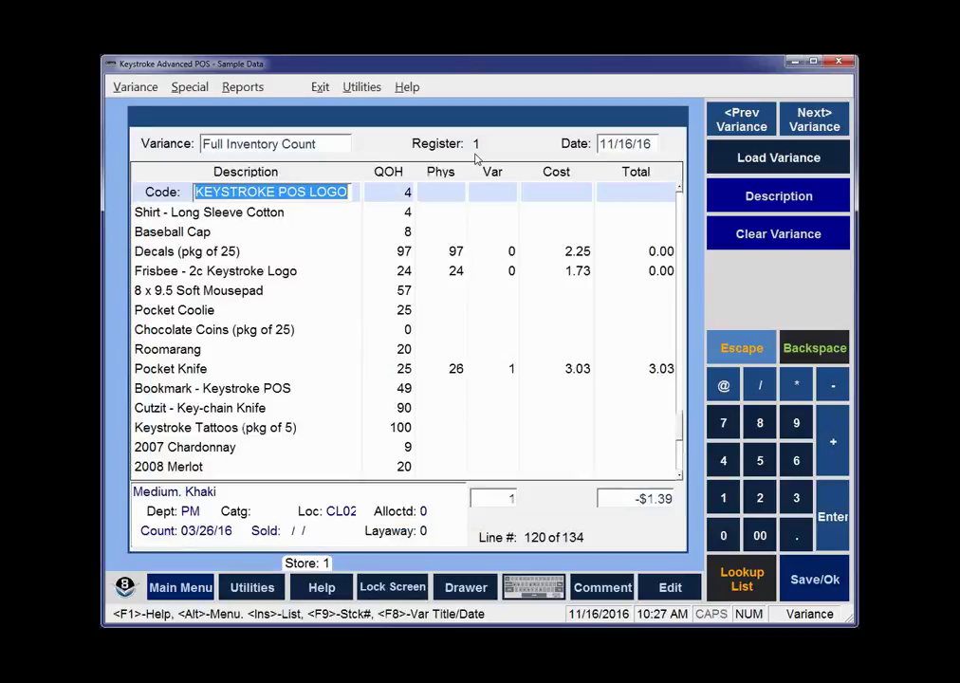
- Erase the physical quantity on the Pocket Knife line, and discard that unsaved change by clearing the variance screen
click(453, 374)
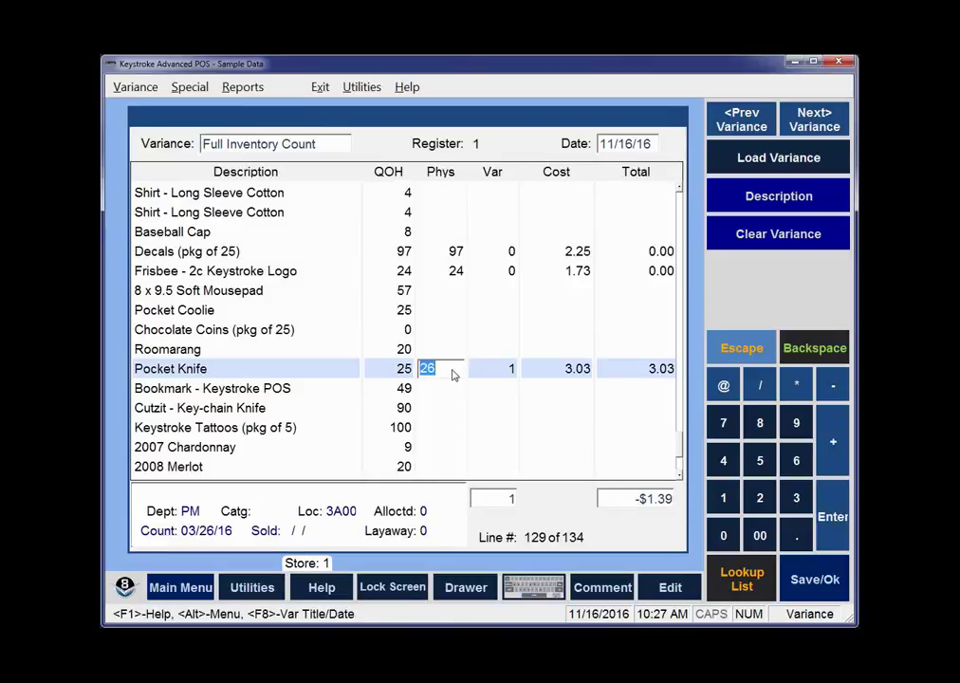
key(BackSpace)
key(Up)
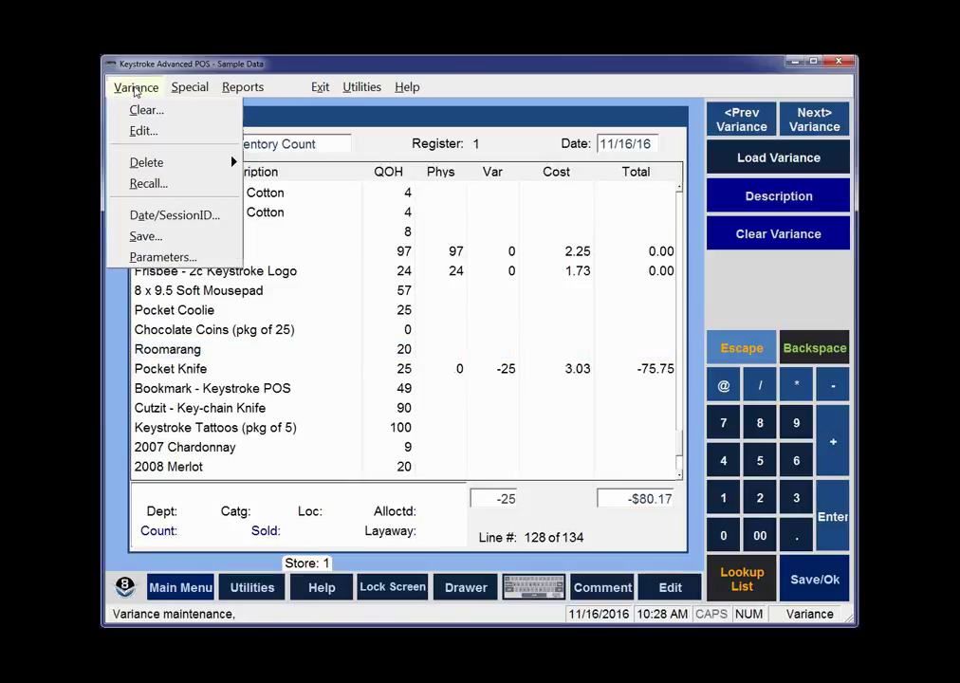
click(136, 86)
click(160, 112)
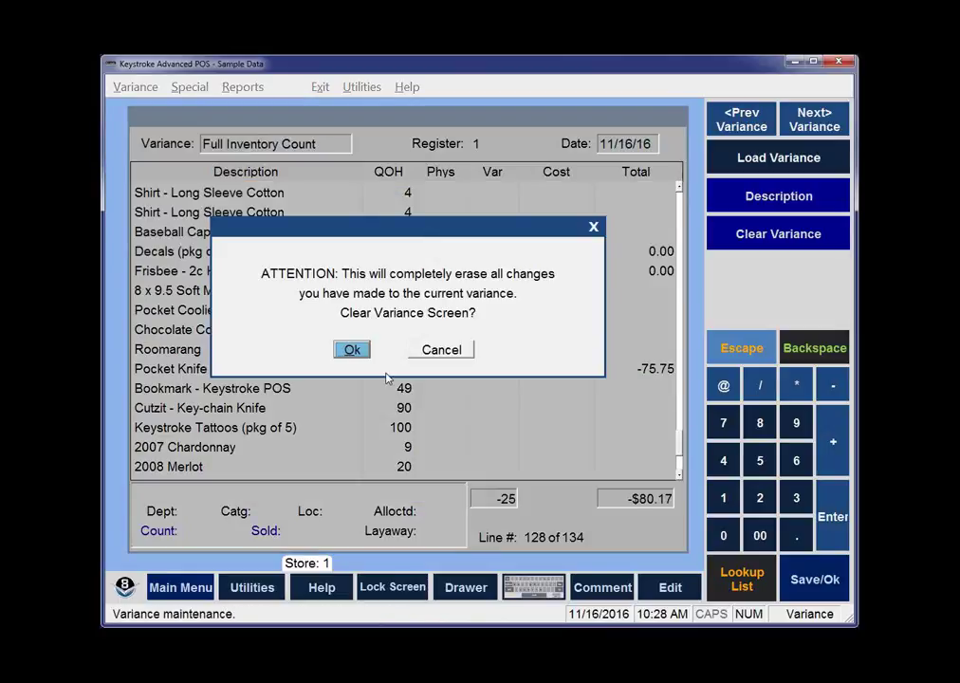
click(353, 351)
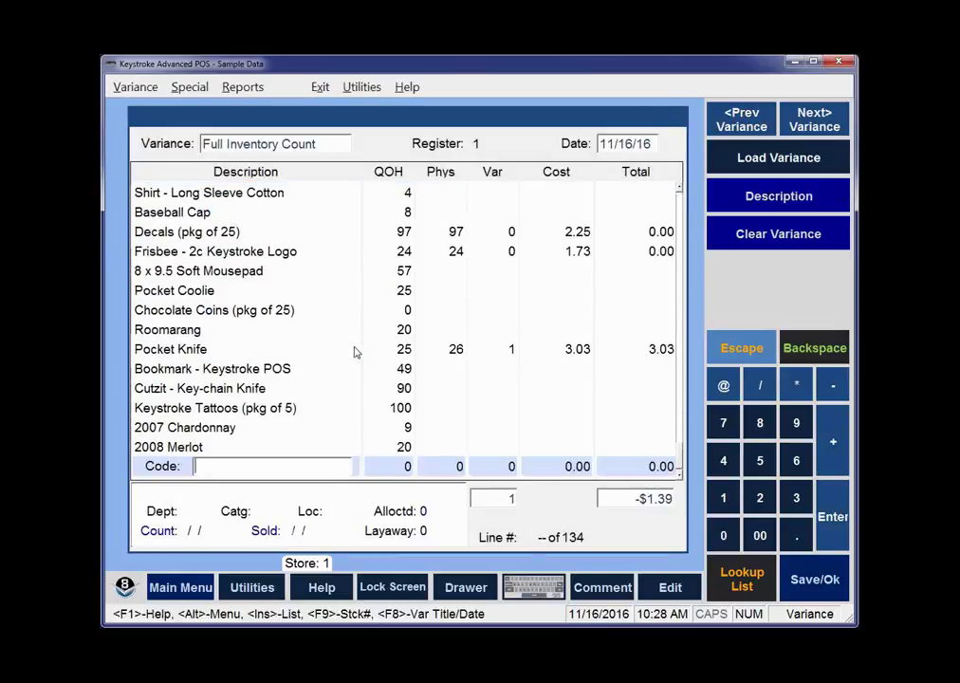
- Delete the un-posted Full Inventory Count variance completely
click(136, 86)
mouse_move(152, 161)
click(290, 165)
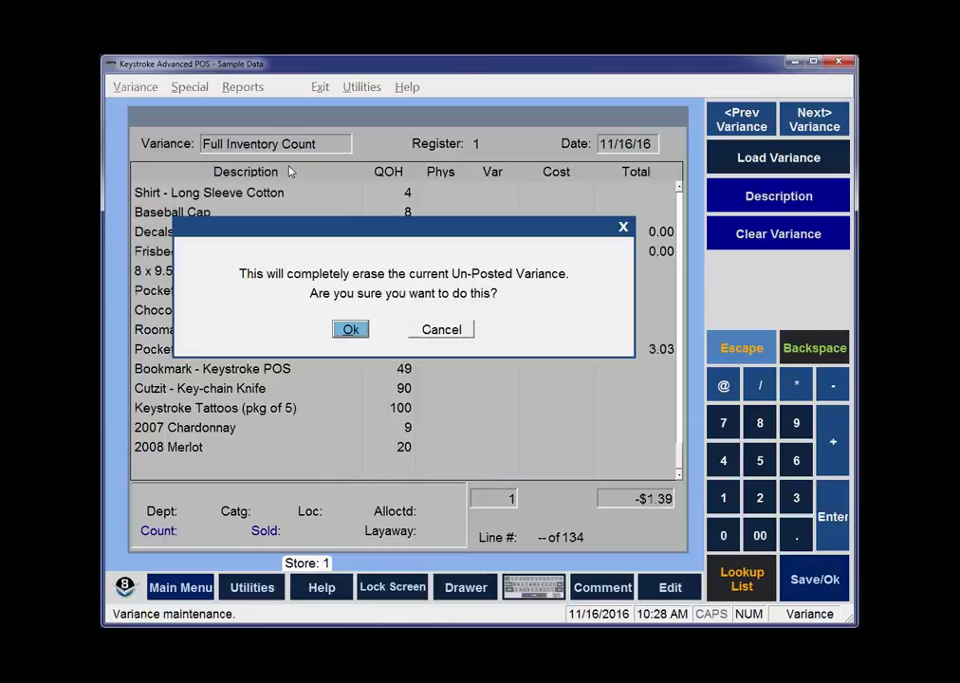
click(347, 329)
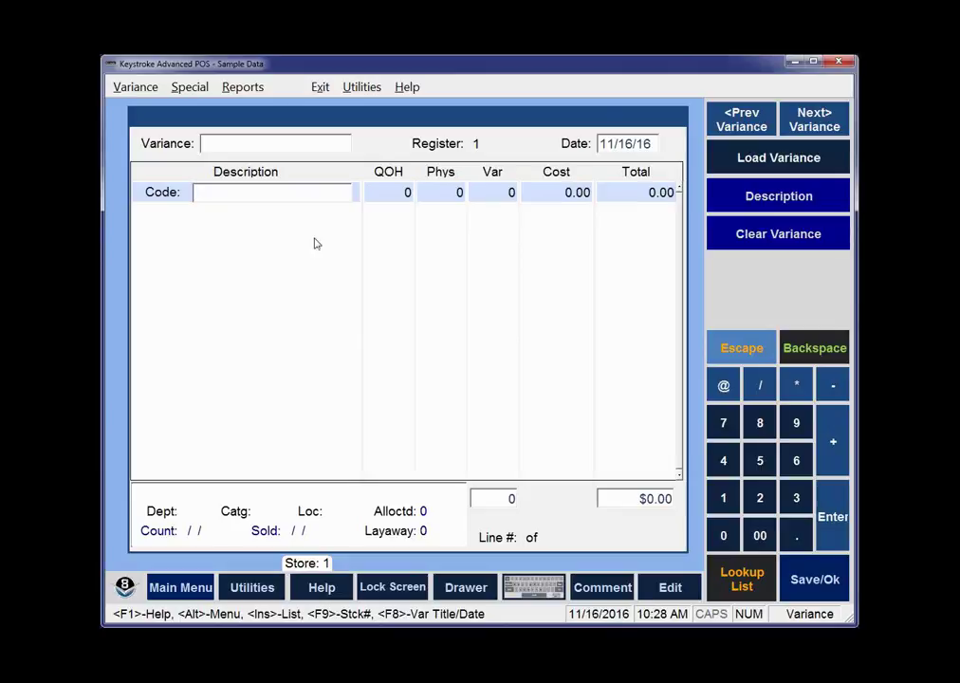
- Title a new variance Snapshot and auto-fill it with inventory items, clearing the Bulk and Service criteria so neither restricts the fill
click(299, 144)
text(Snapshot)
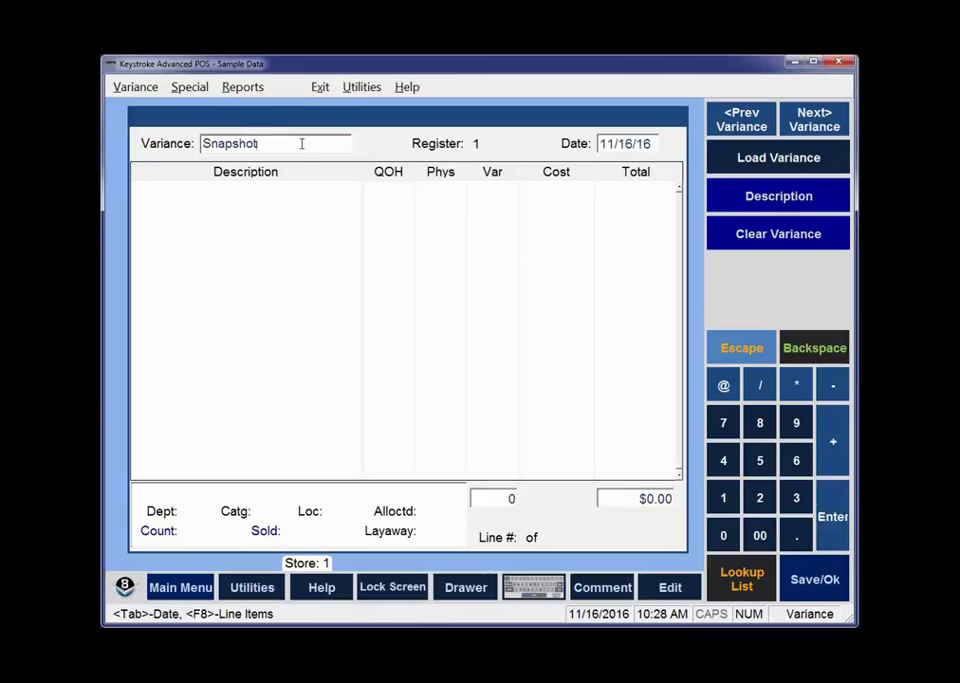
click(189, 87)
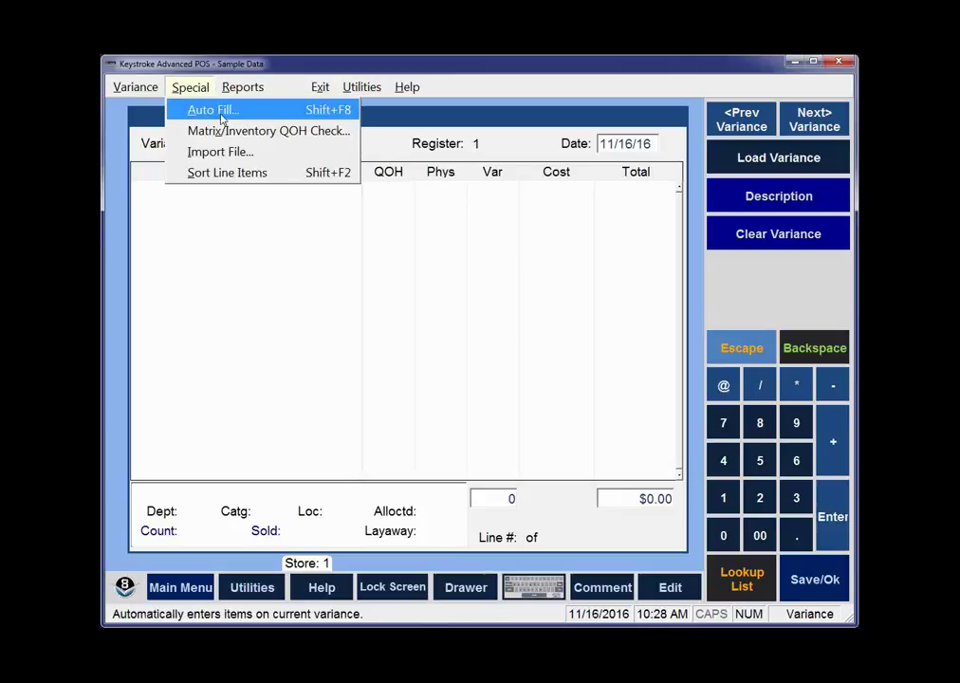
click(222, 117)
click(202, 433)
key(BackSpace)
key(Tab)
key(BackSpace)
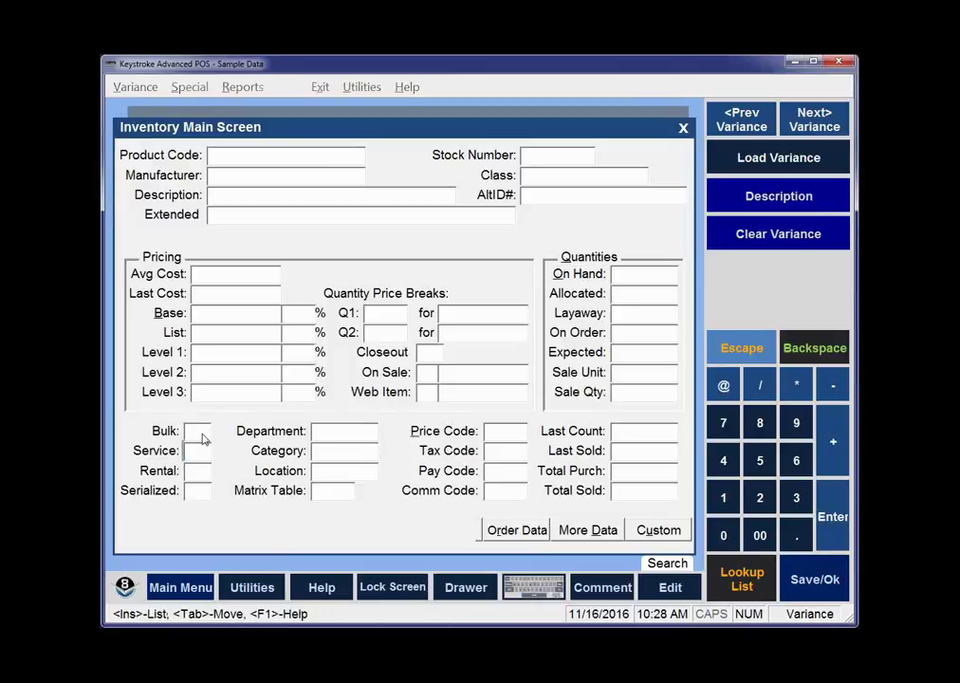
key(ctrl+Return)
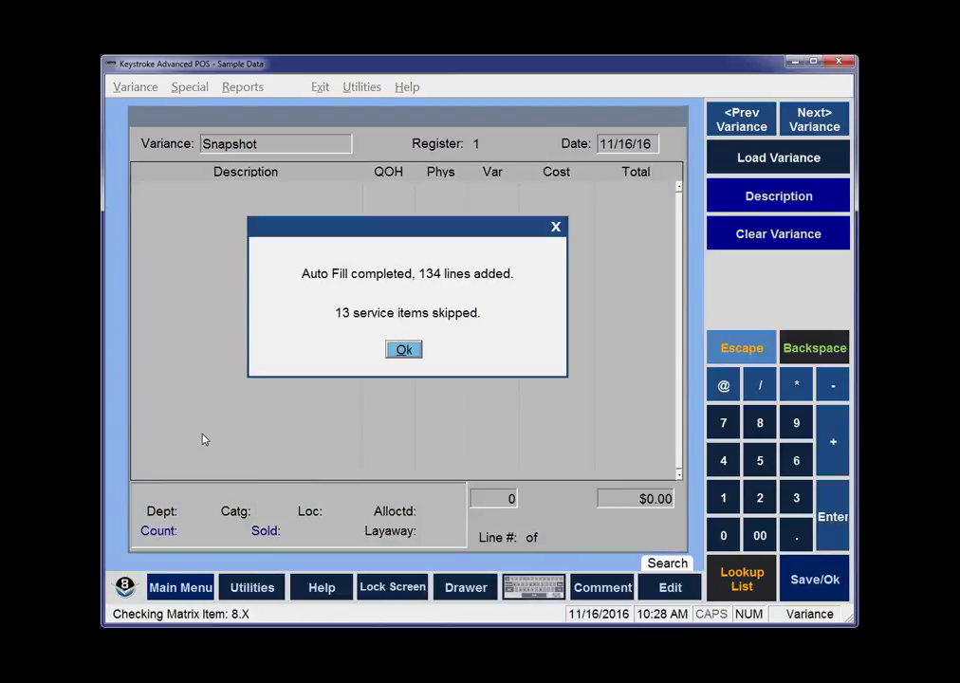
click(410, 351)
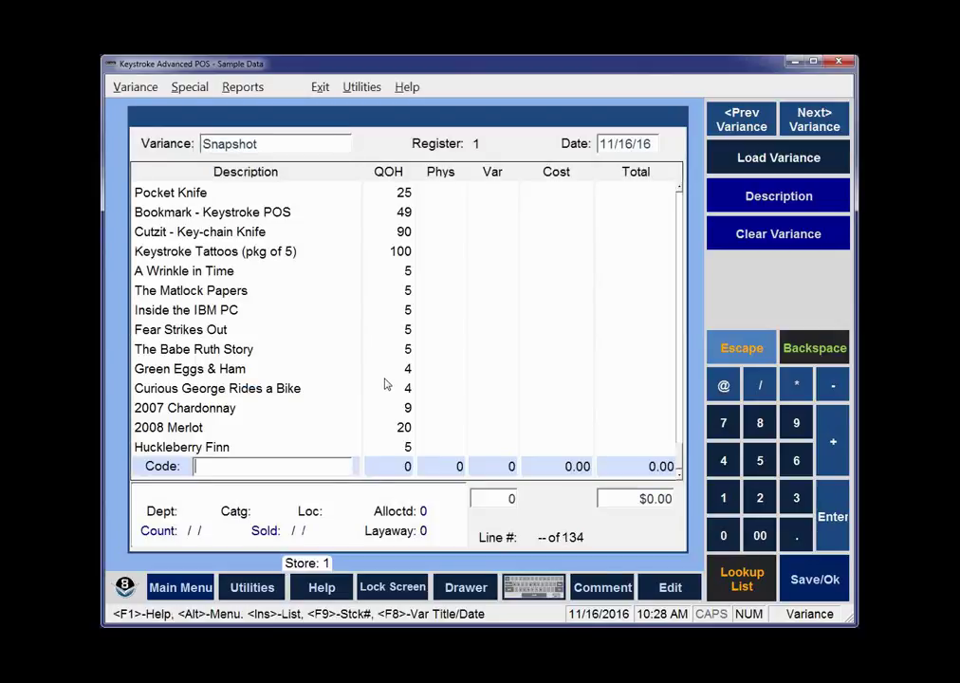
- Post the Snapshot variance with the Leave Blank option for its uncounted items
key(F10)
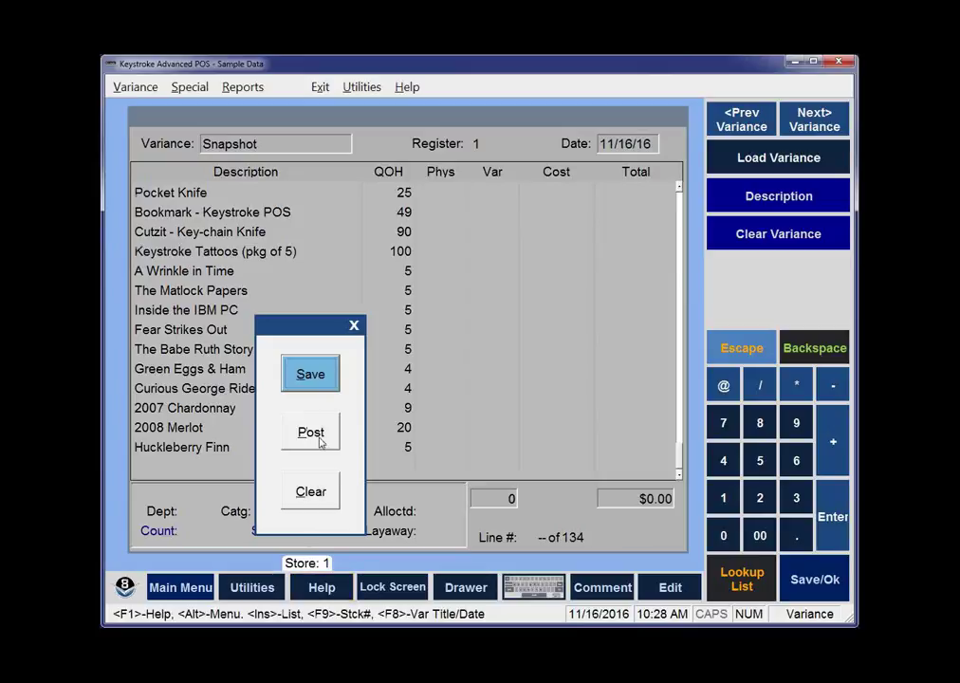
click(321, 435)
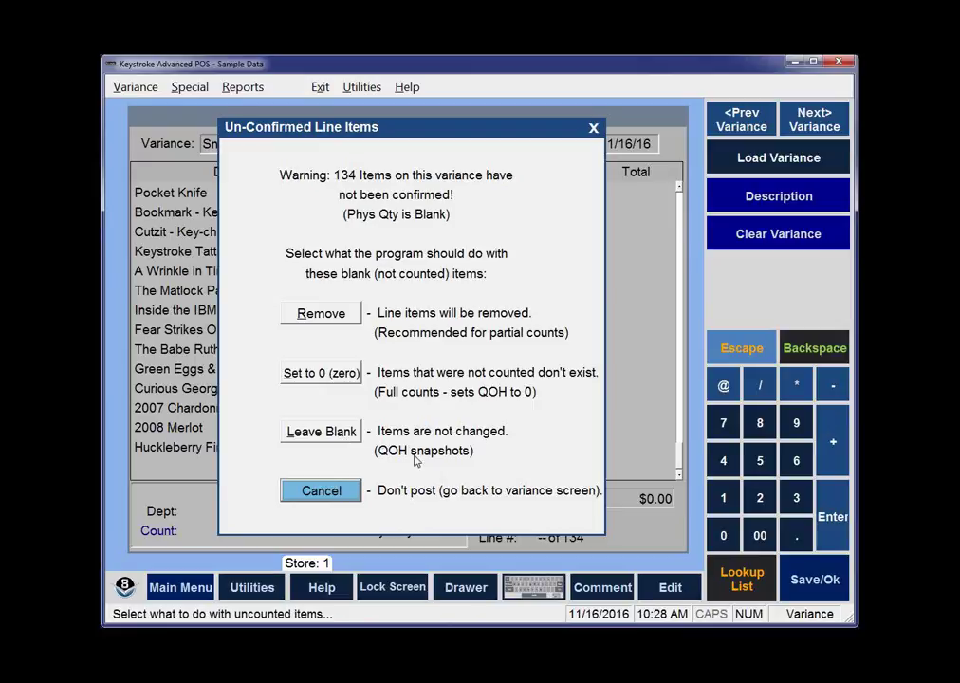
click(338, 433)
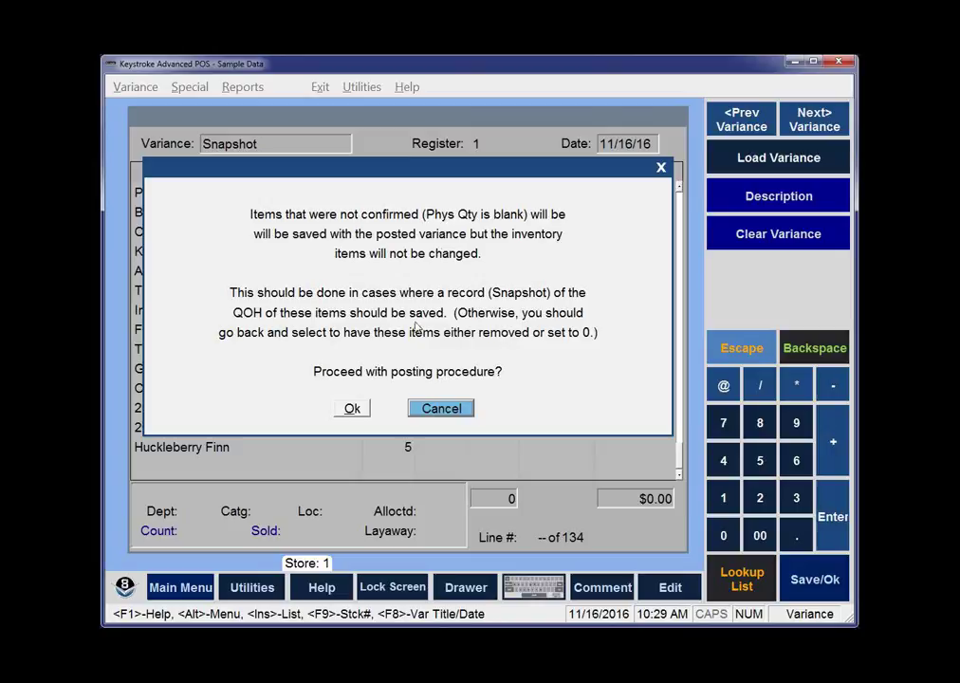
click(352, 408)
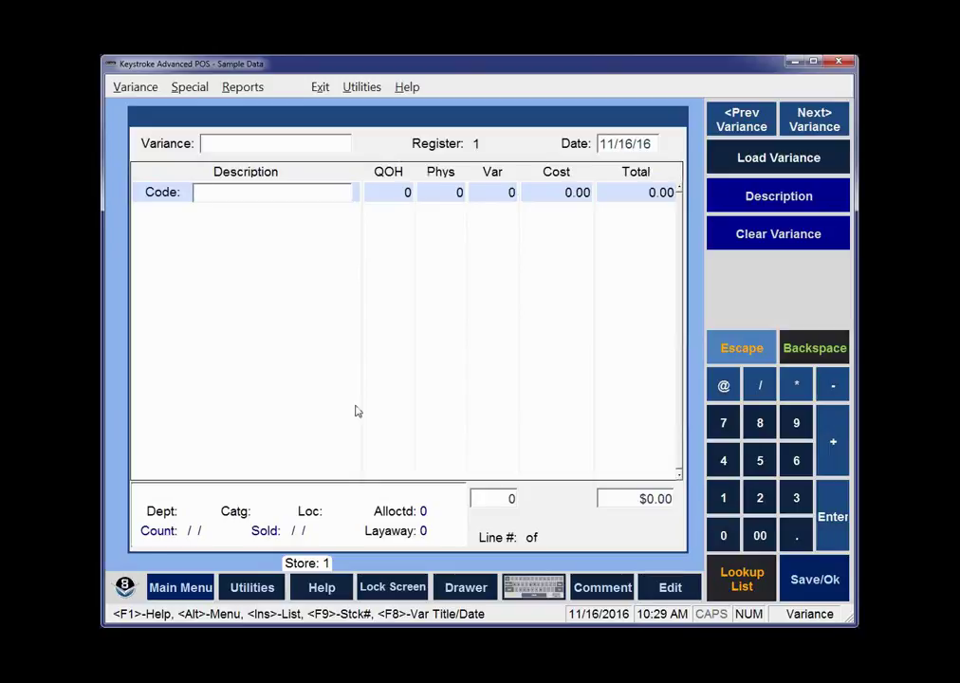
- Run the Variance Transactions report to screen with the Detailed - QOH Cost Total form for 11/16/16, and close it after review
click(247, 91)
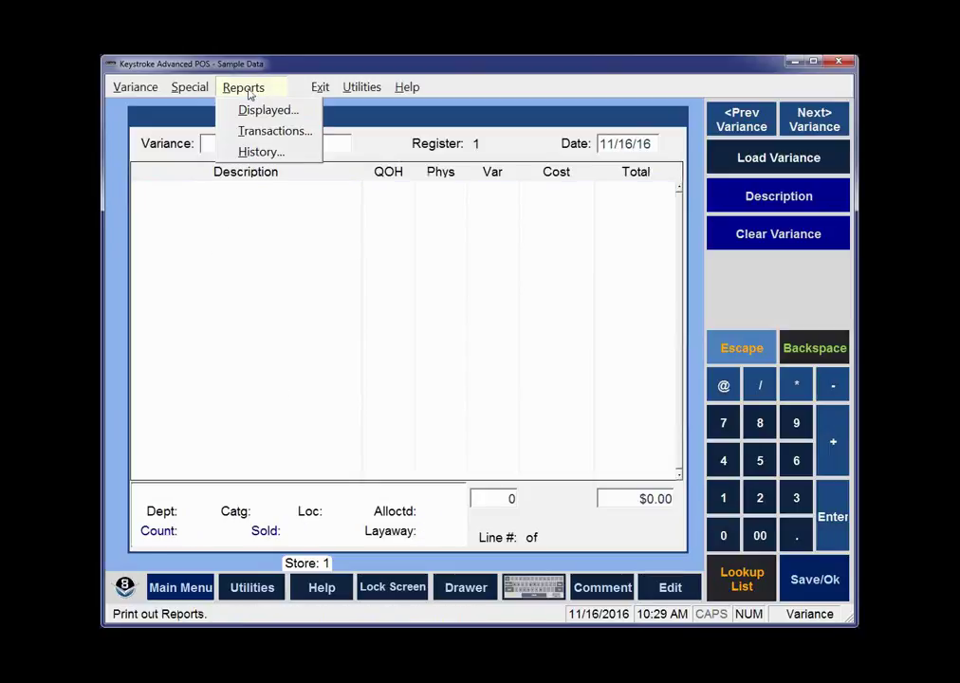
click(274, 135)
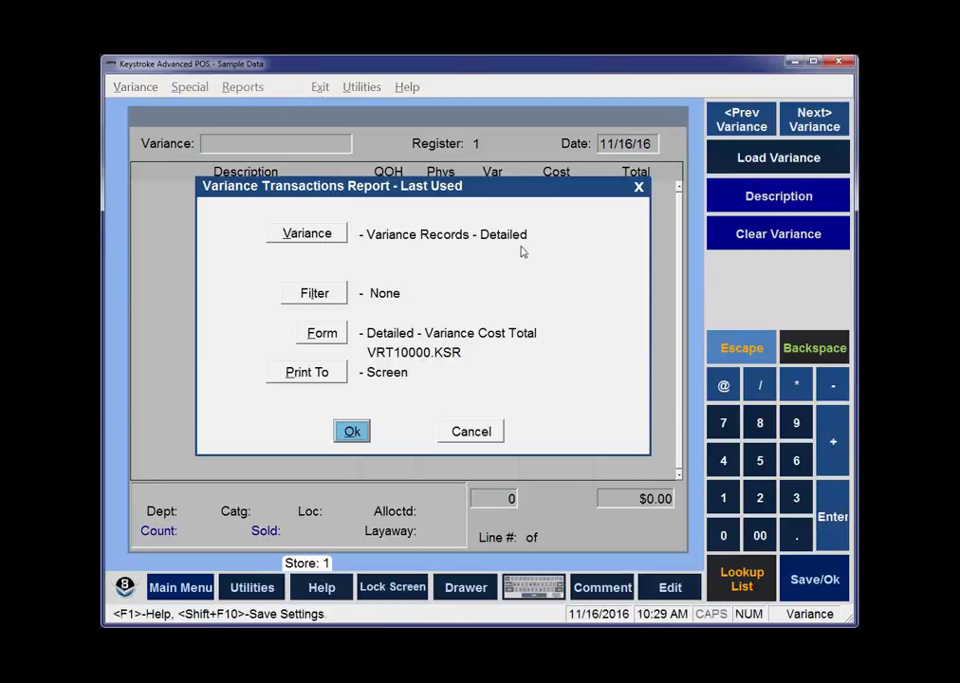
click(328, 338)
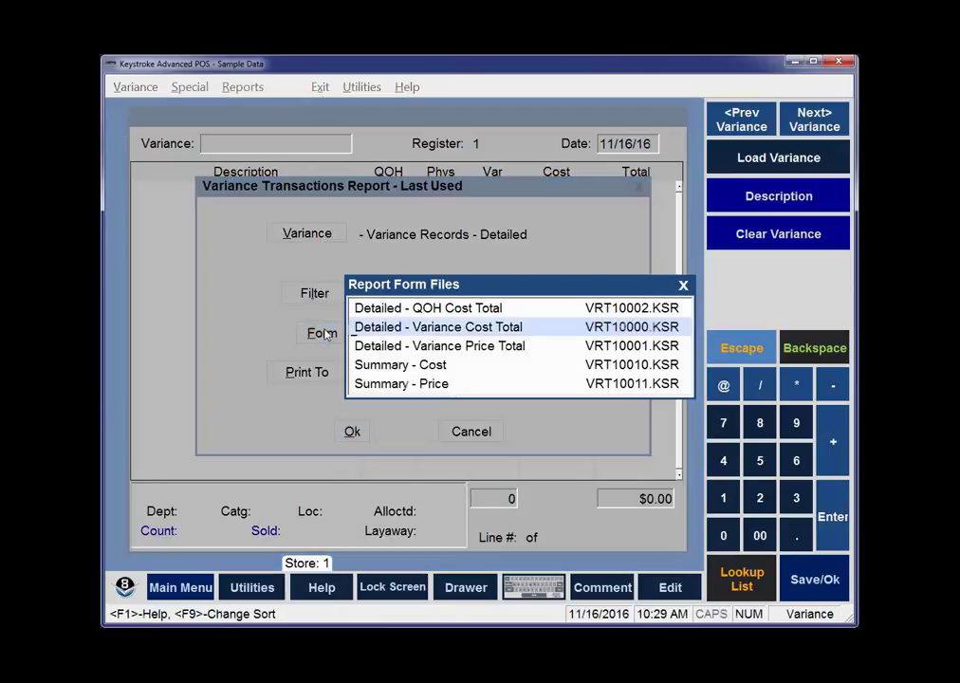
click(434, 312)
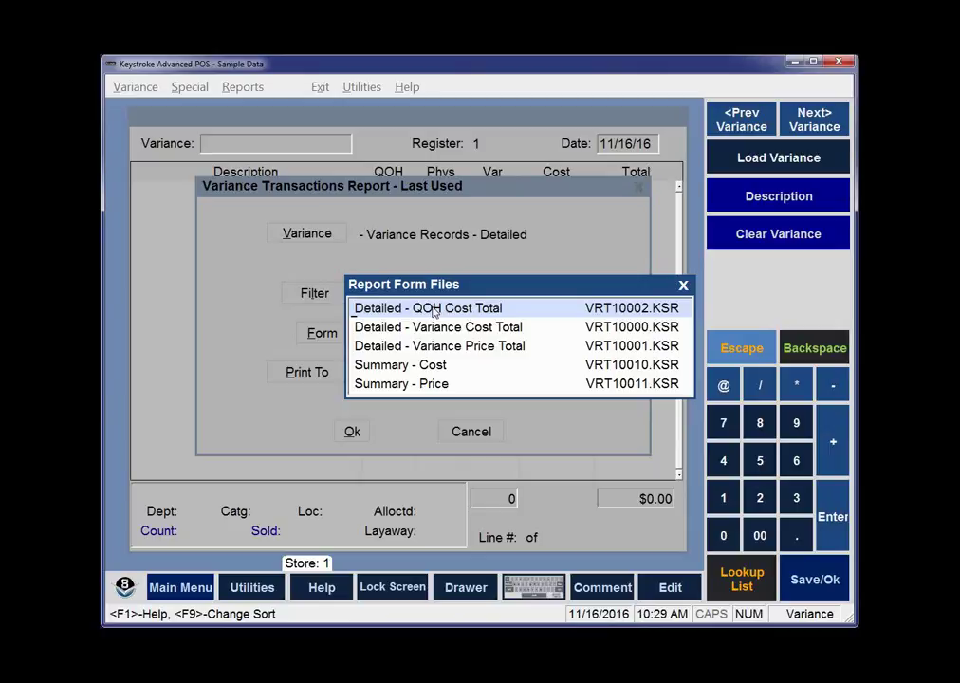
double_click(434, 309)
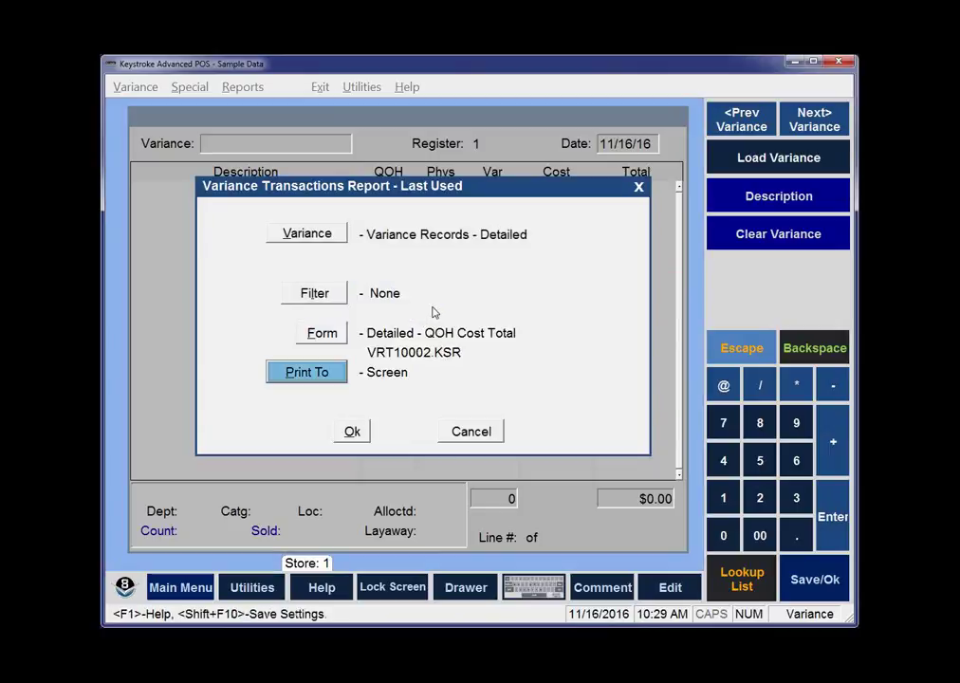
click(353, 433)
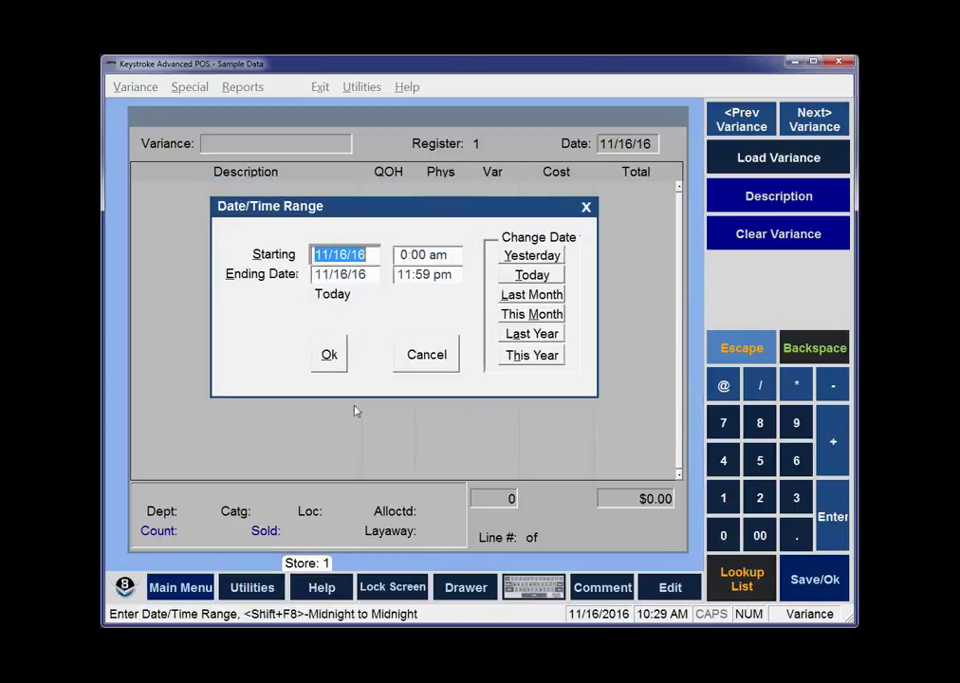
click(332, 359)
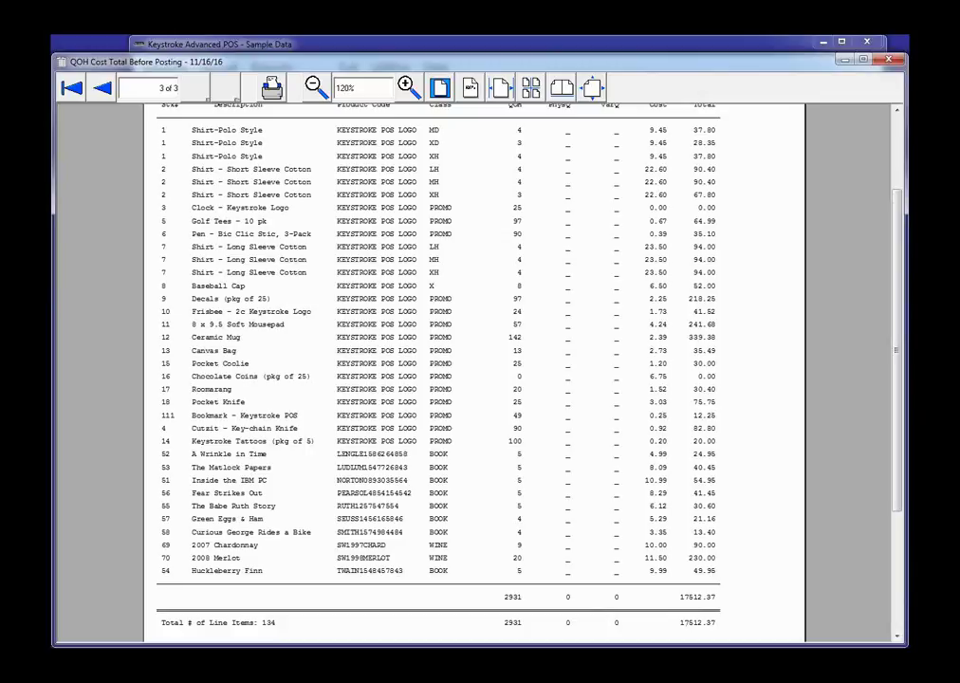
click(890, 61)
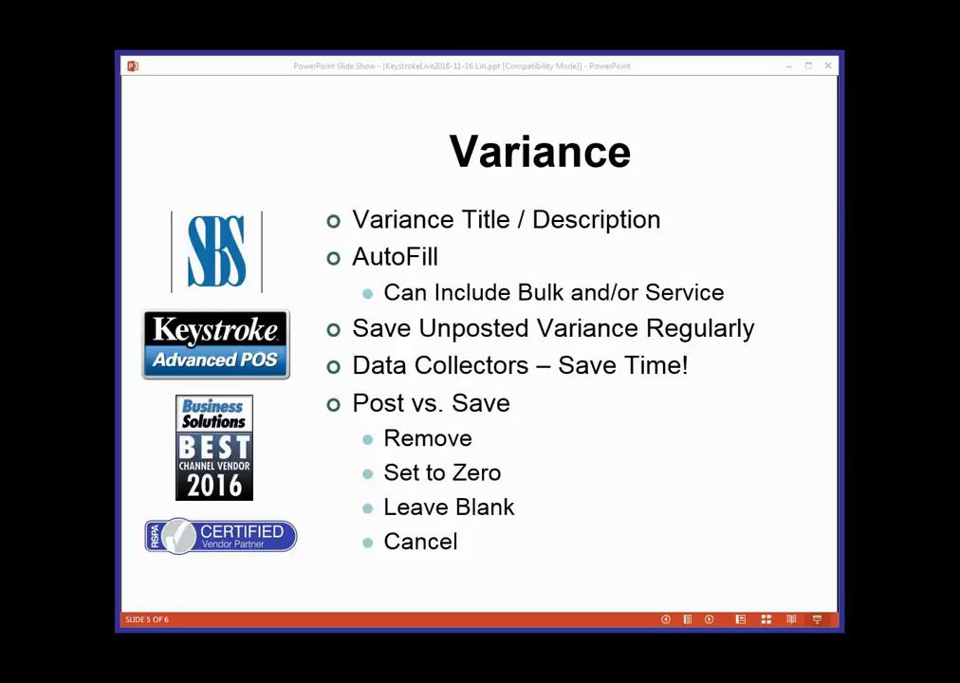
click(666, 619)
click(667, 620)
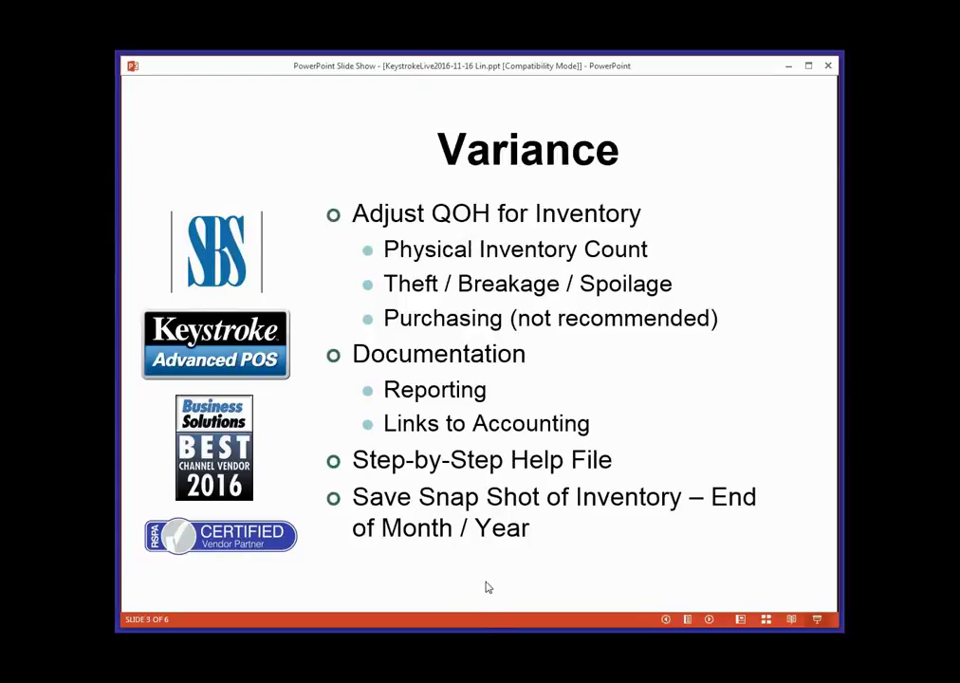